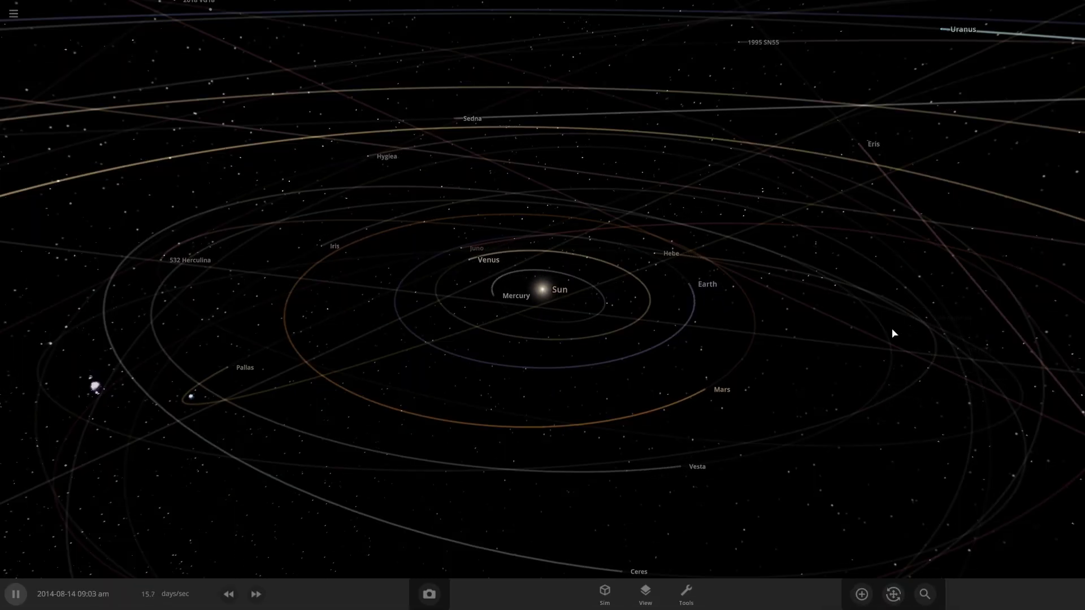
# - Focus on Venus in the solar system and expand its full properties
pyautogui.doubleClick(445, 277)
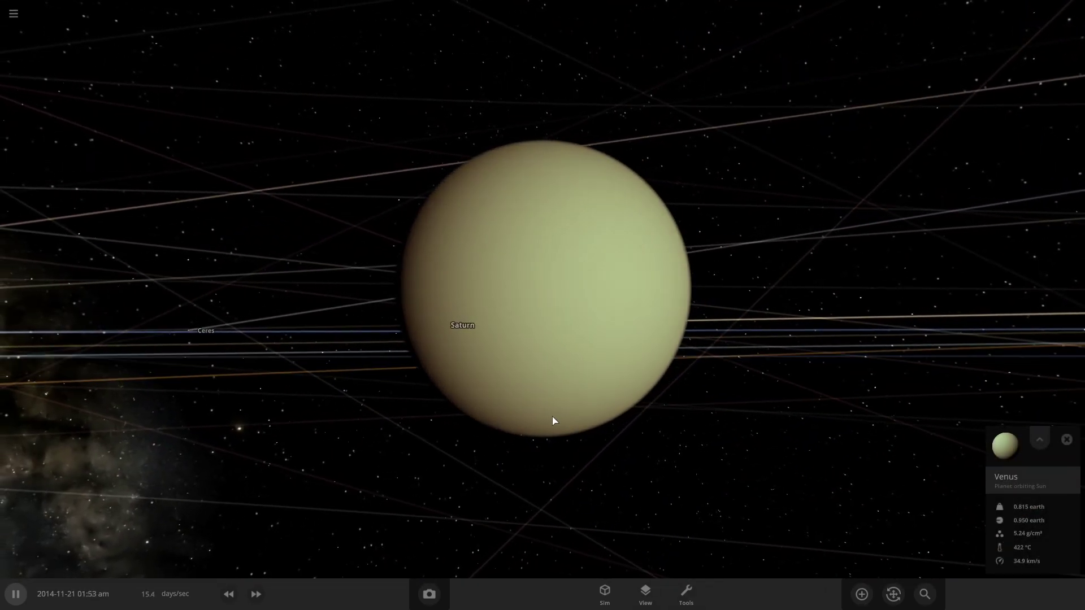
pyautogui.click(1039, 439)
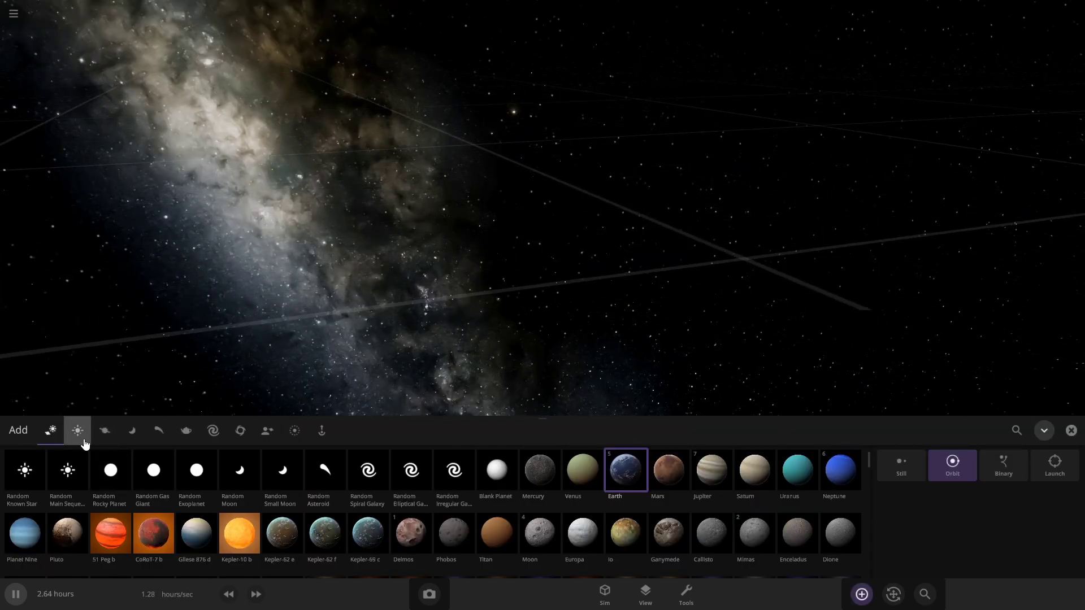
# - Add the Sun from the star catalogue to the empty simulation
pyautogui.click(84, 442)
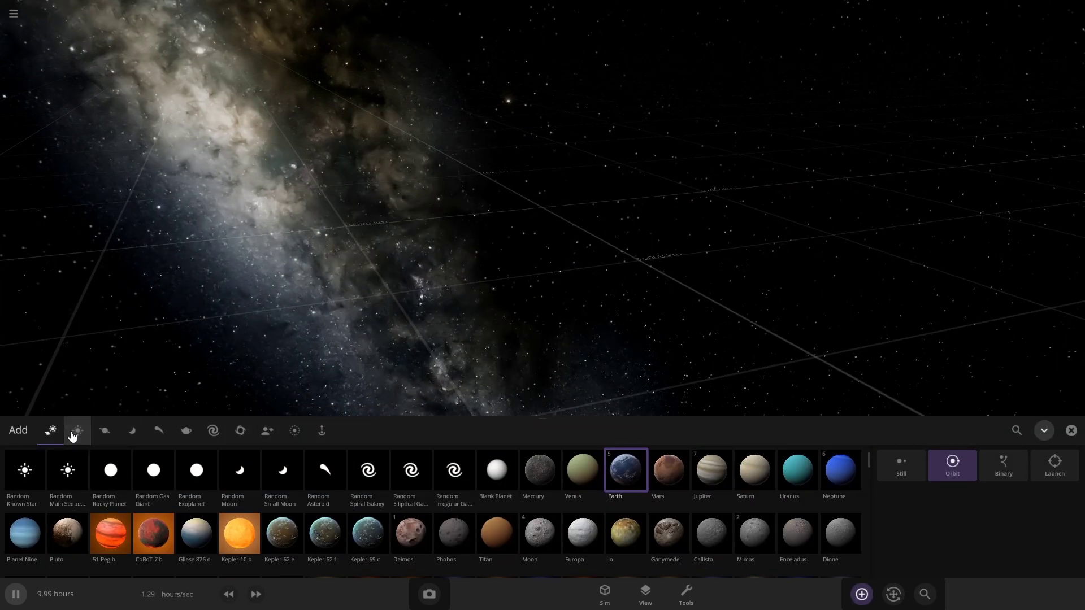
pyautogui.click(77, 431)
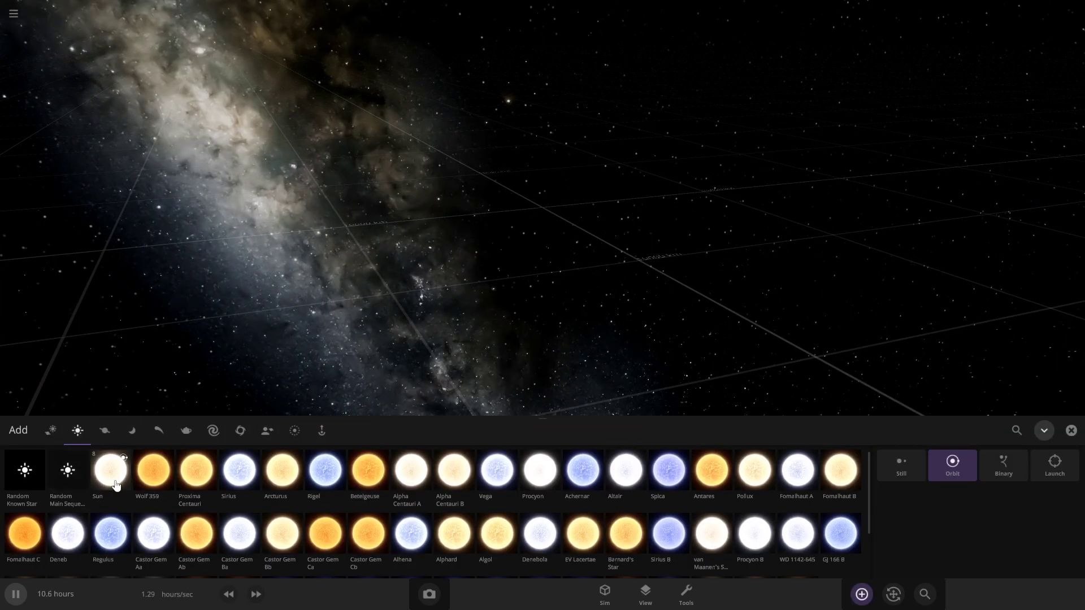
pyautogui.click(111, 470)
pyautogui.click(497, 200)
pyautogui.press('Escape')
pyautogui.scroll(-5, 588, 346)
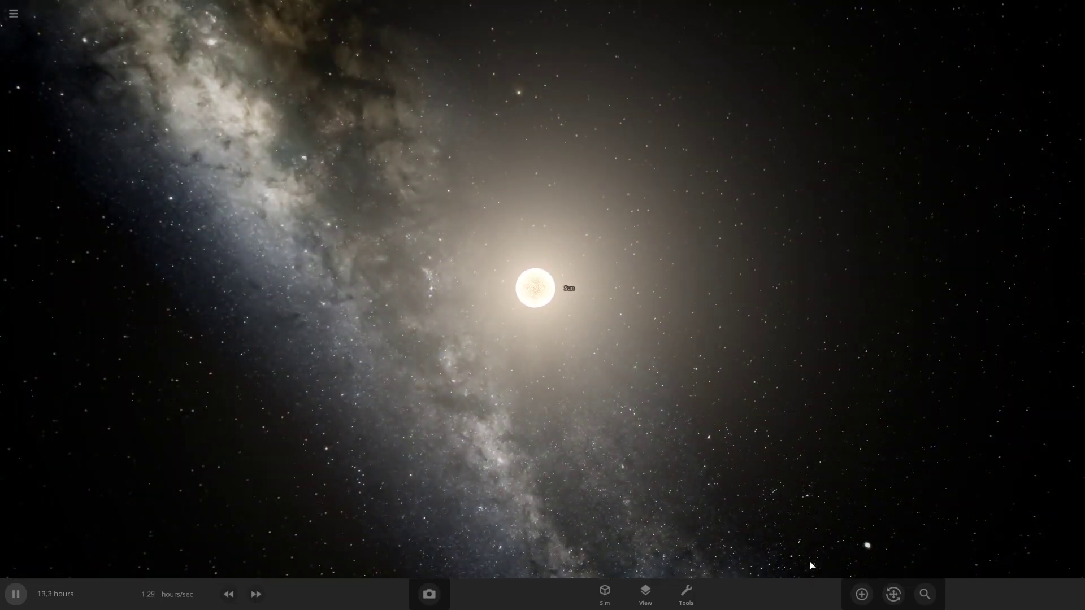
# - Add a planet in orbit around the Sun using the habitable zone overlay, and switch the overlay off
pyautogui.click(645, 593)
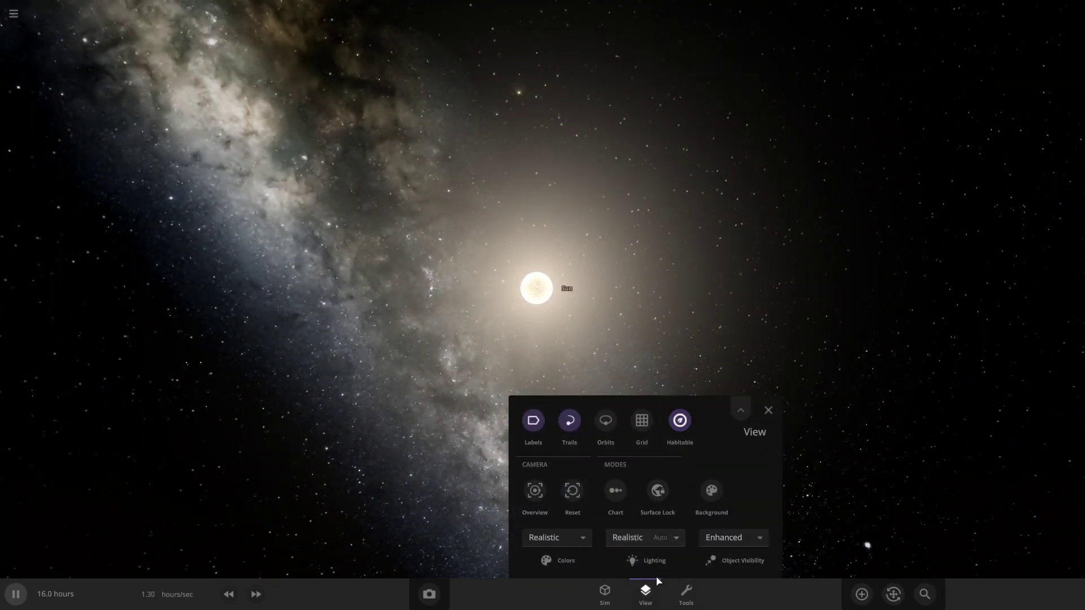
pyautogui.click(861, 594)
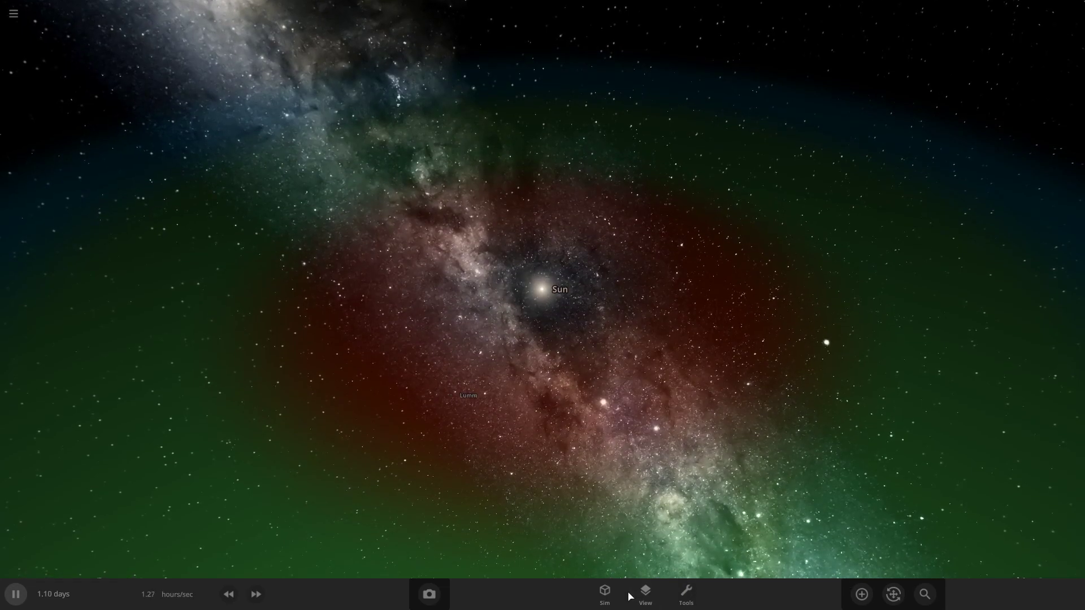
pyautogui.click(643, 595)
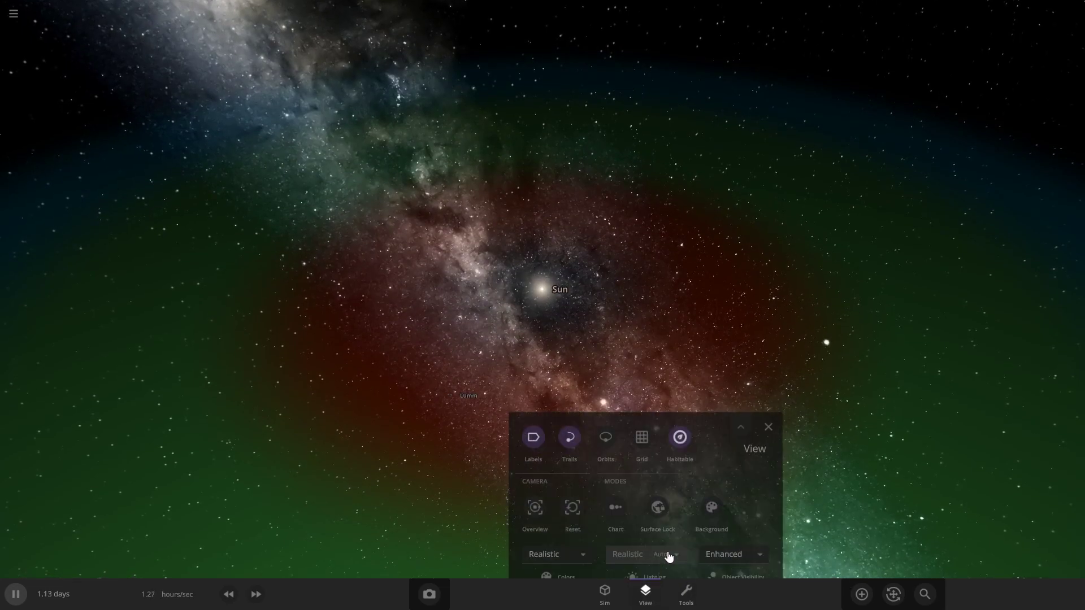
pyautogui.click(696, 438)
pyautogui.click(646, 593)
# - Focus on the planet Lumm, open its properties and set its mass to about 0.834 earth
pyautogui.doubleClick(447, 389)
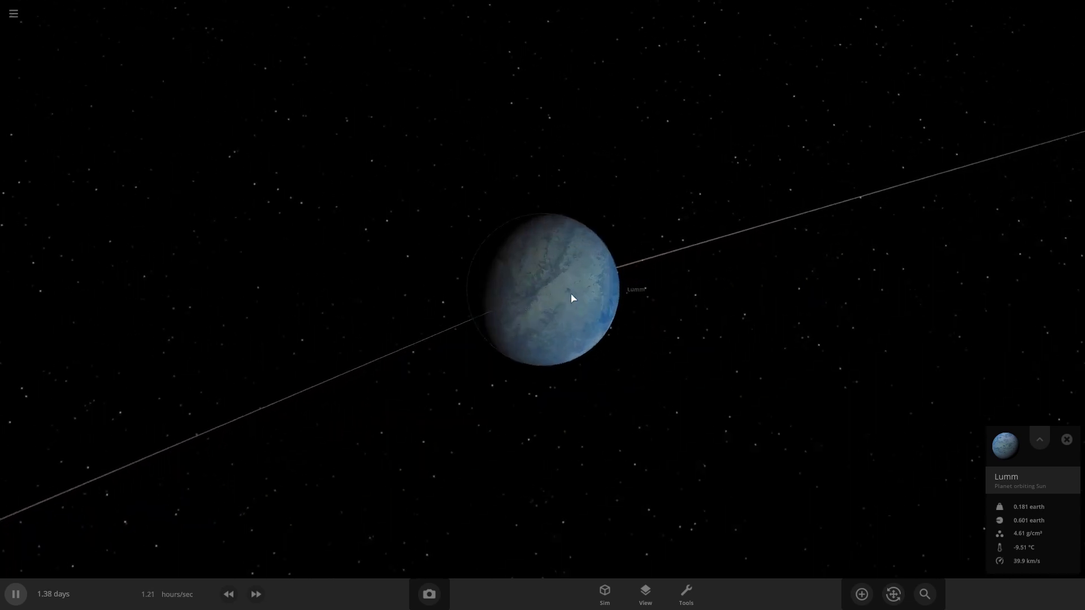
pyautogui.click(597, 253)
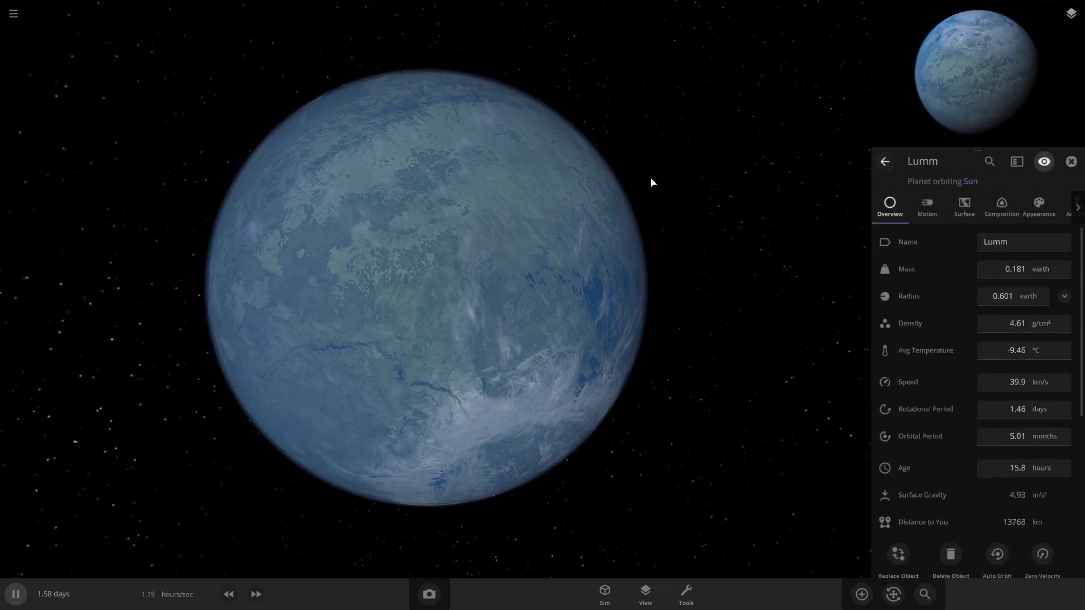
pyautogui.click(997, 270)
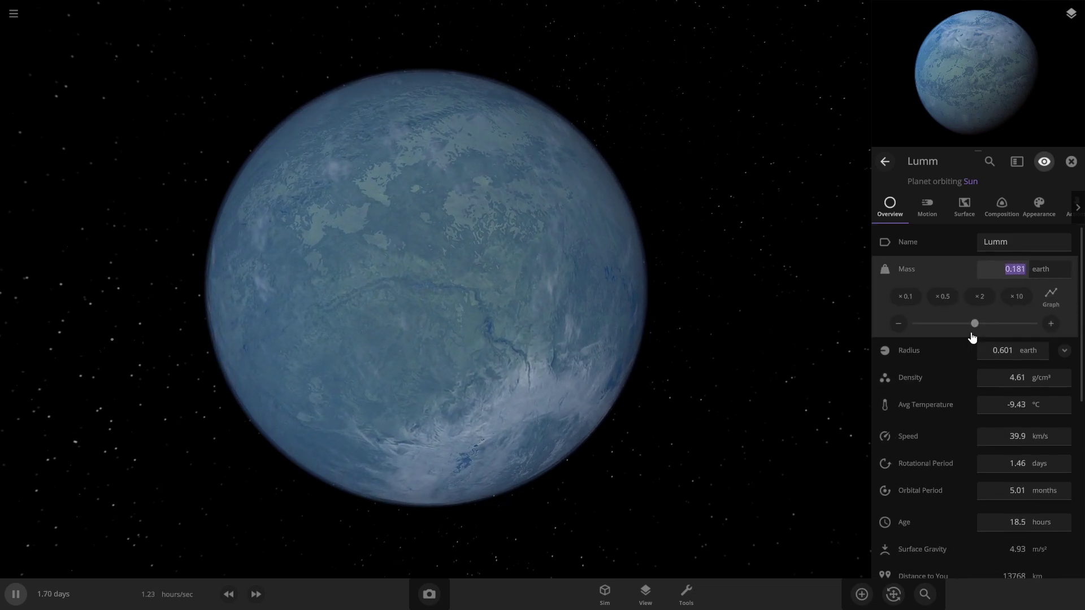
pyautogui.moveTo(1080, 335); pyautogui.dragTo(914, 320)
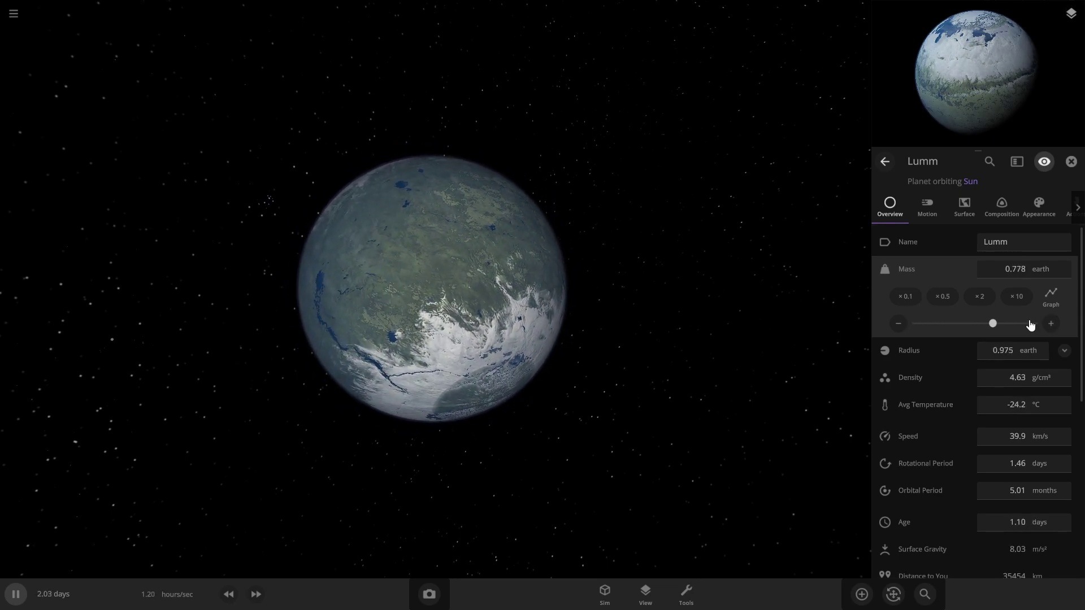
pyautogui.moveTo(1033, 325); pyautogui.dragTo(999, 326)
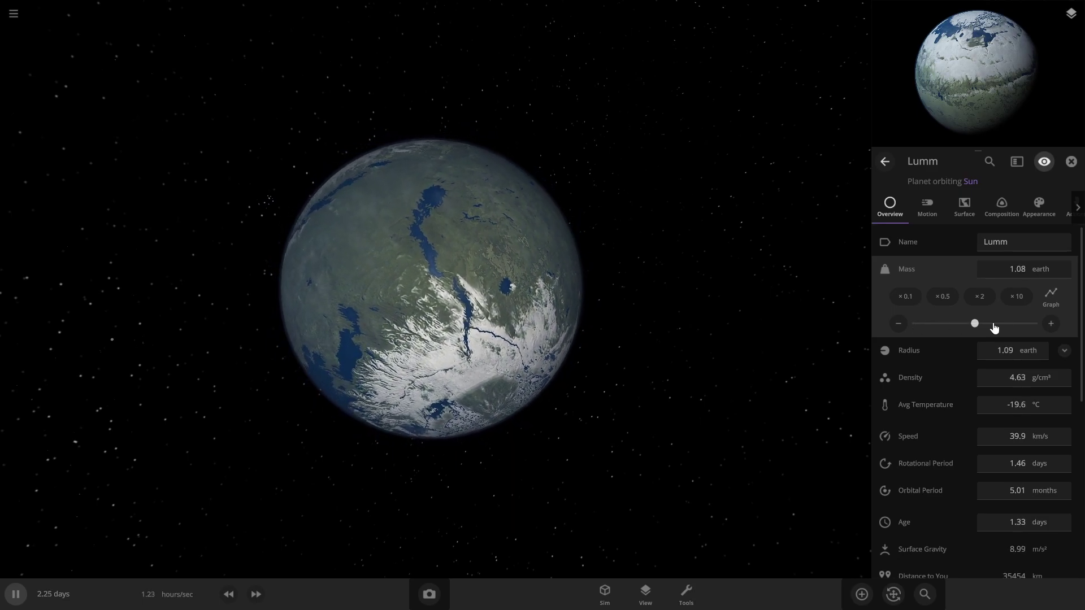
pyautogui.moveTo(994, 327); pyautogui.dragTo(887, 324)
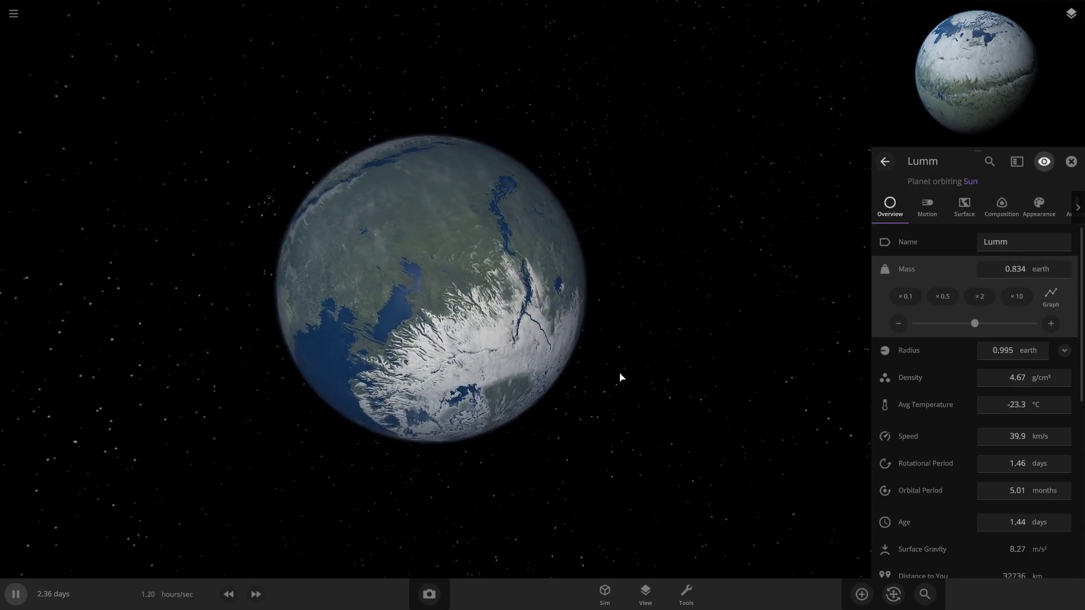
# - Remove Lumm's water by setting the sea level to 0 mm, and melt all remaining surface ice
pyautogui.click(966, 214)
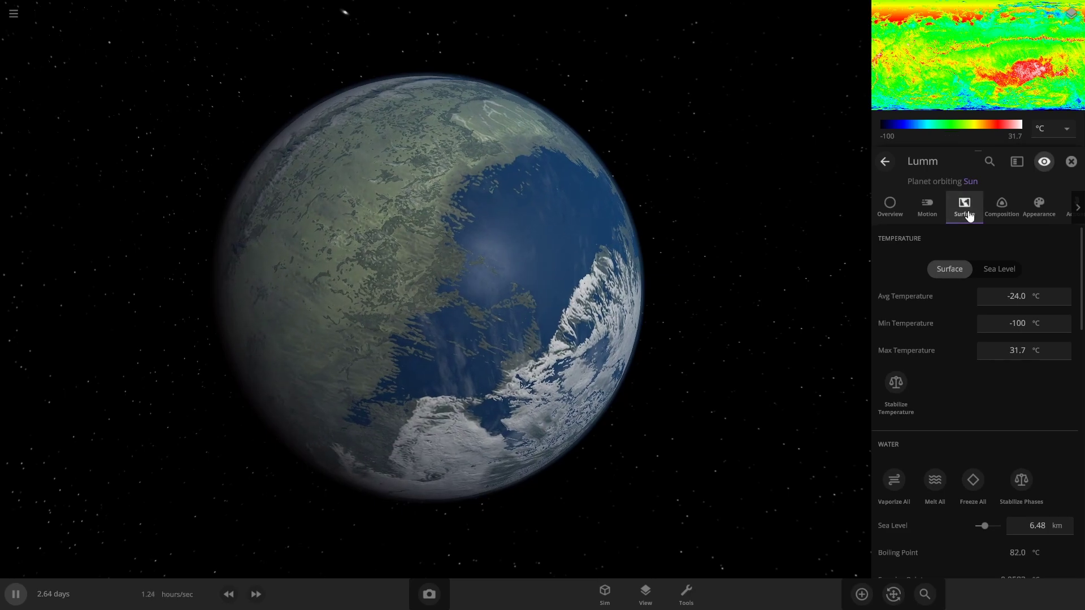
pyautogui.scroll(-2, 965, 411)
pyautogui.moveTo(988, 417); pyautogui.dragTo(868, 417)
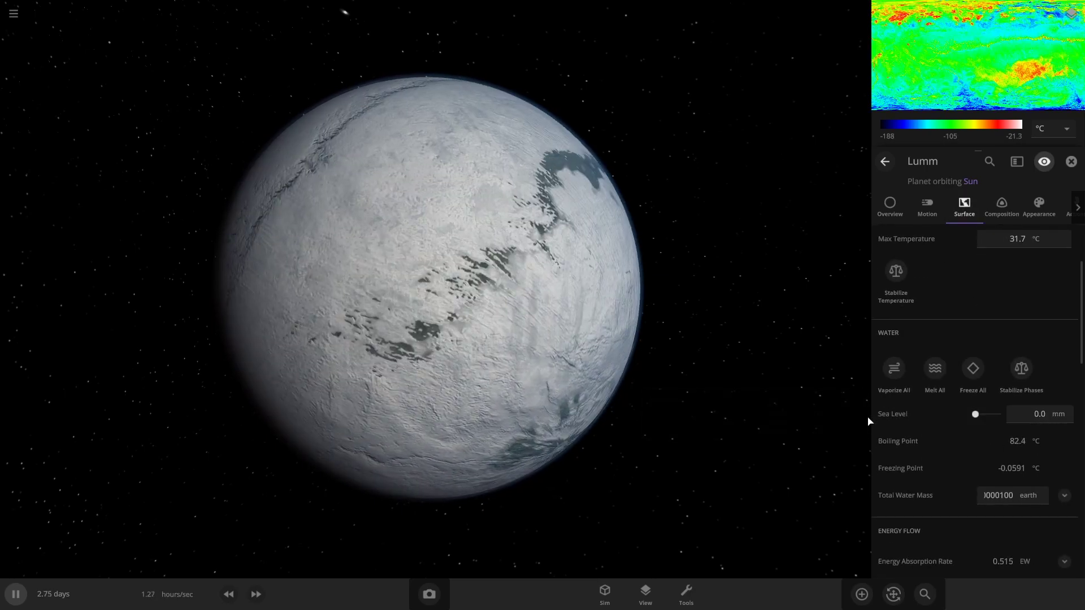
pyautogui.click(1002, 207)
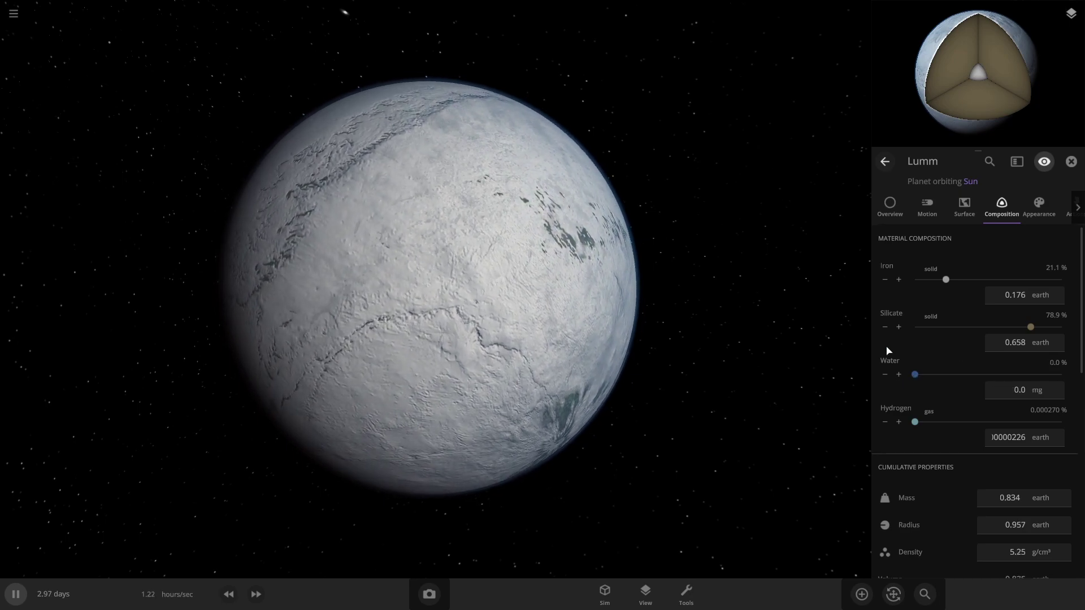
pyautogui.click(977, 202)
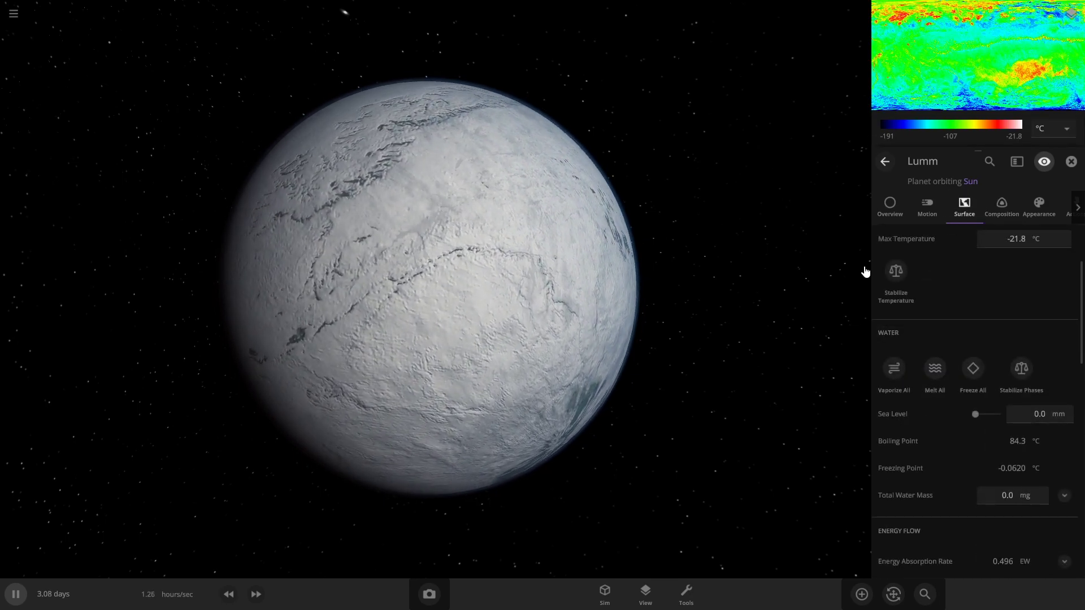
pyautogui.click(936, 373)
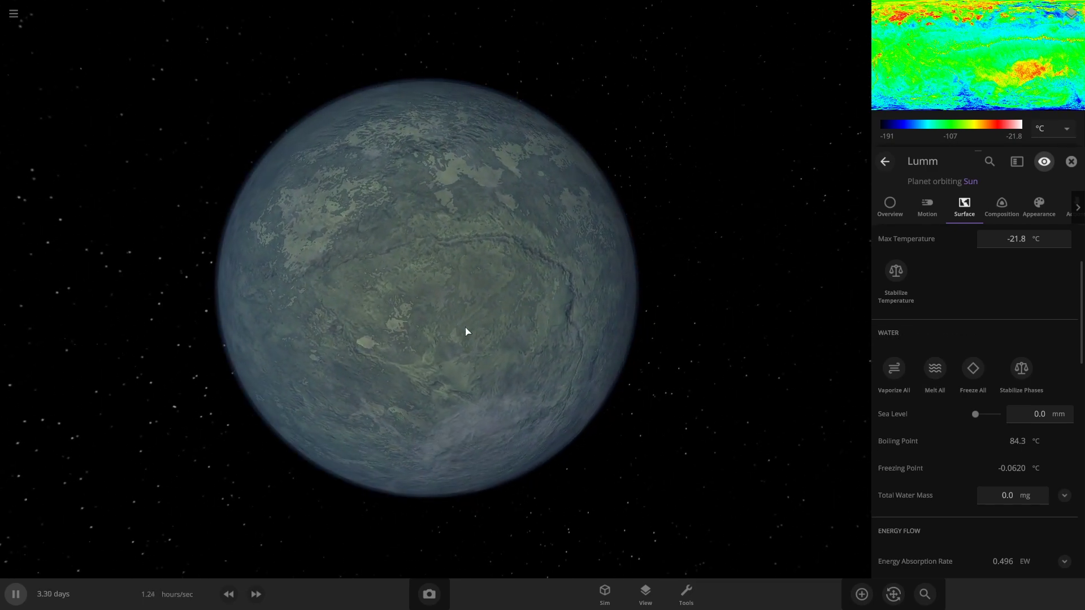
# - Set Lumm's atmosphere mass to 1 earth atm
pyautogui.scroll(-2, 924, 418)
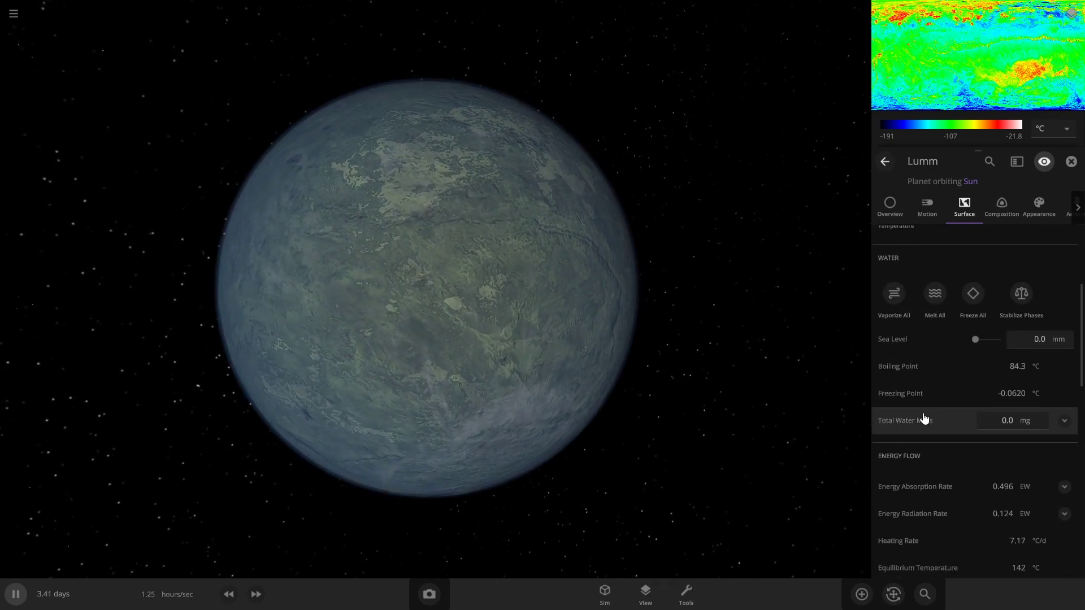
pyautogui.scroll(-5, 924, 418)
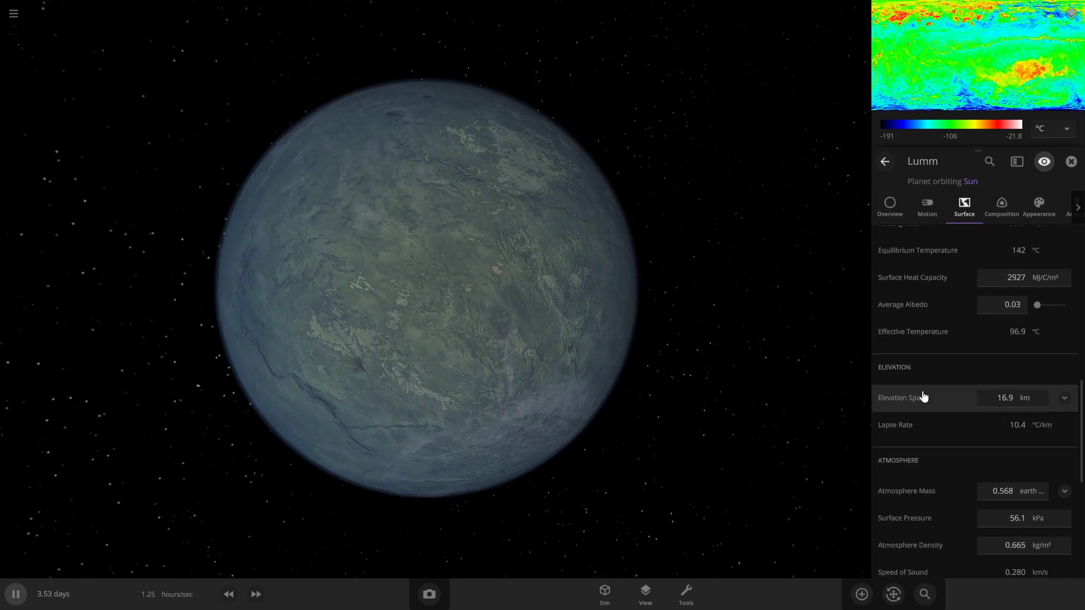
pyautogui.scroll(-4, 930, 368)
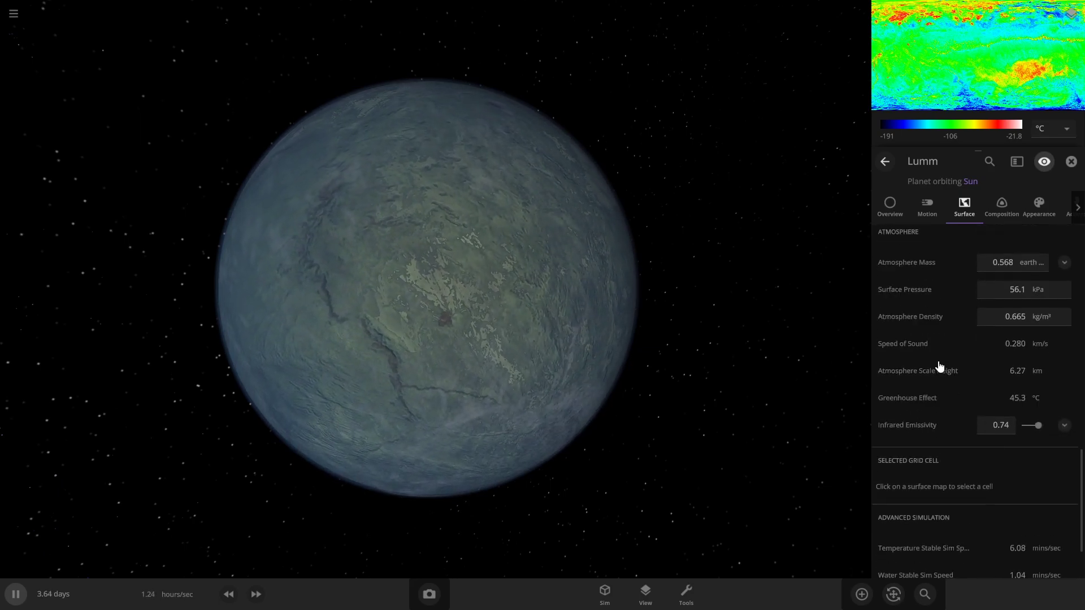
pyautogui.scroll(1, 940, 366)
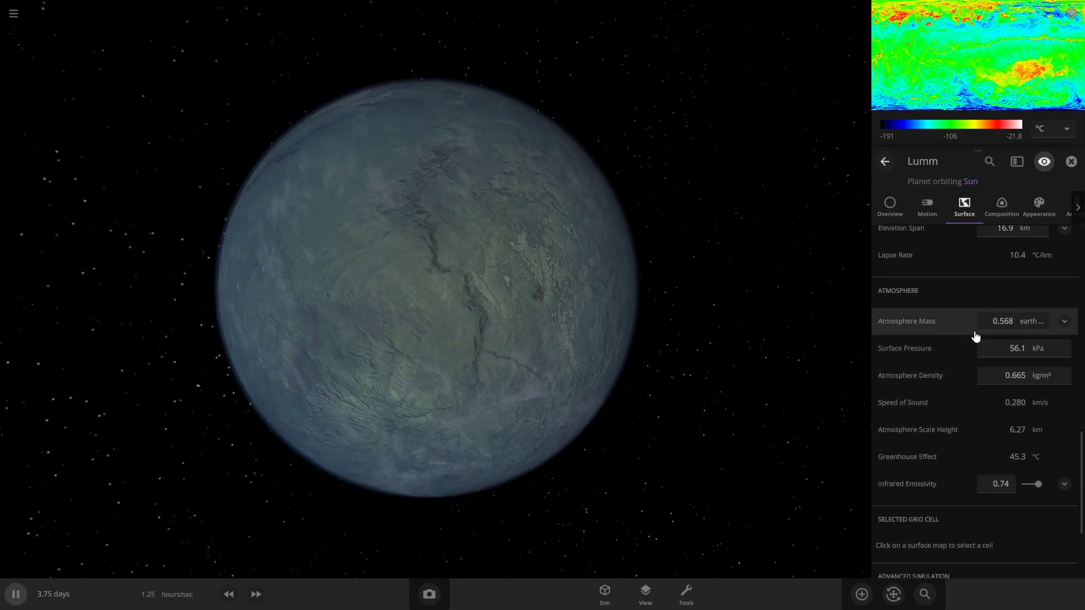
pyautogui.click(1025, 327)
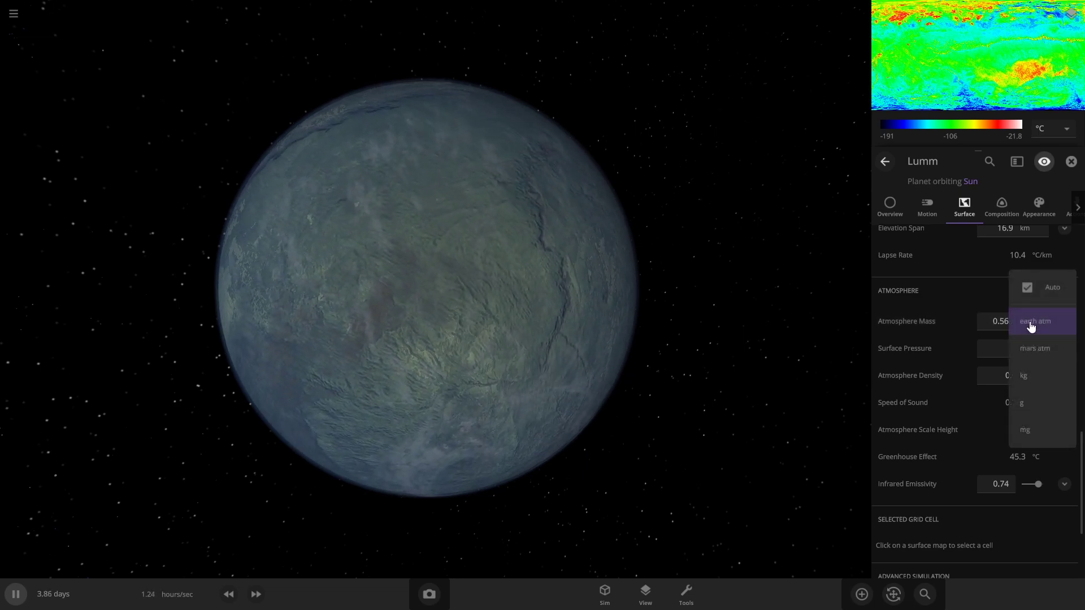
pyautogui.click(1031, 327)
pyautogui.click(999, 332)
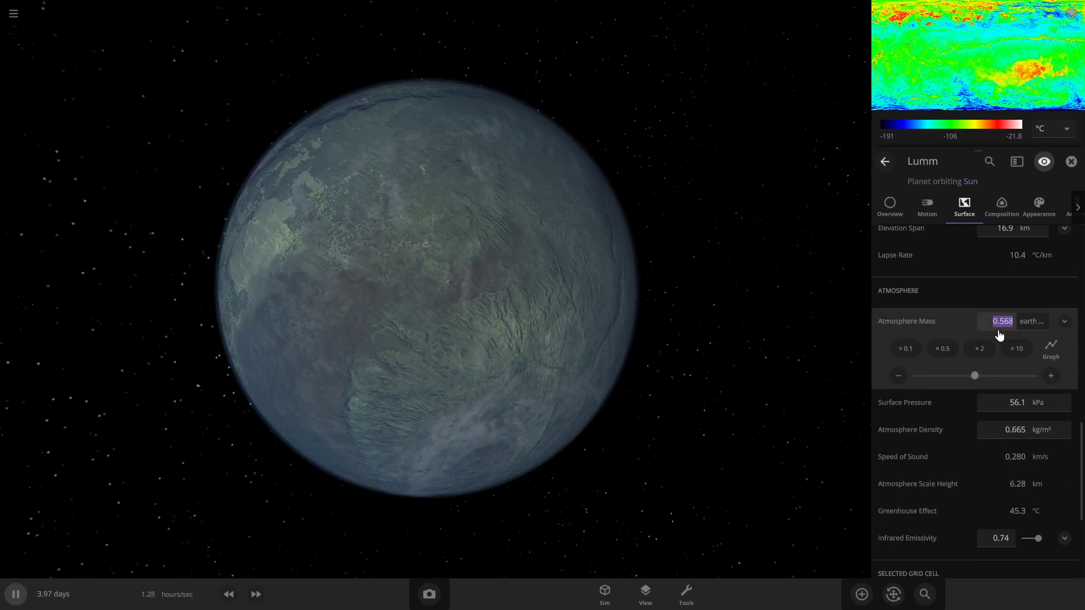
pyautogui.write('1')
pyautogui.press('Return')
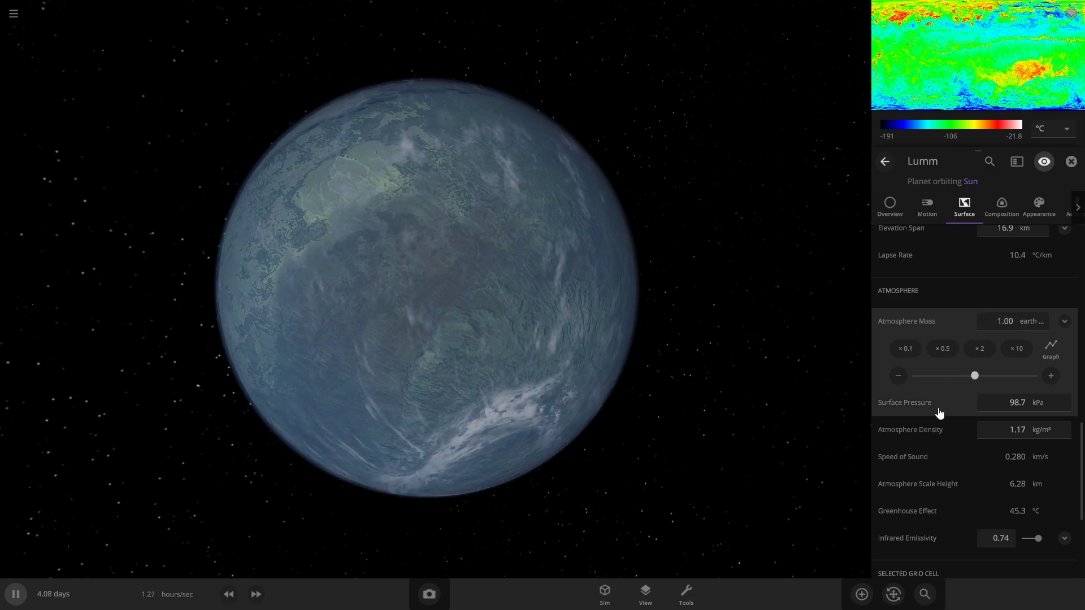
# - Expand Lumm's infrared emissivity settings and read the description of the number of atmosphere layers
pyautogui.scroll(-2, 946, 411)
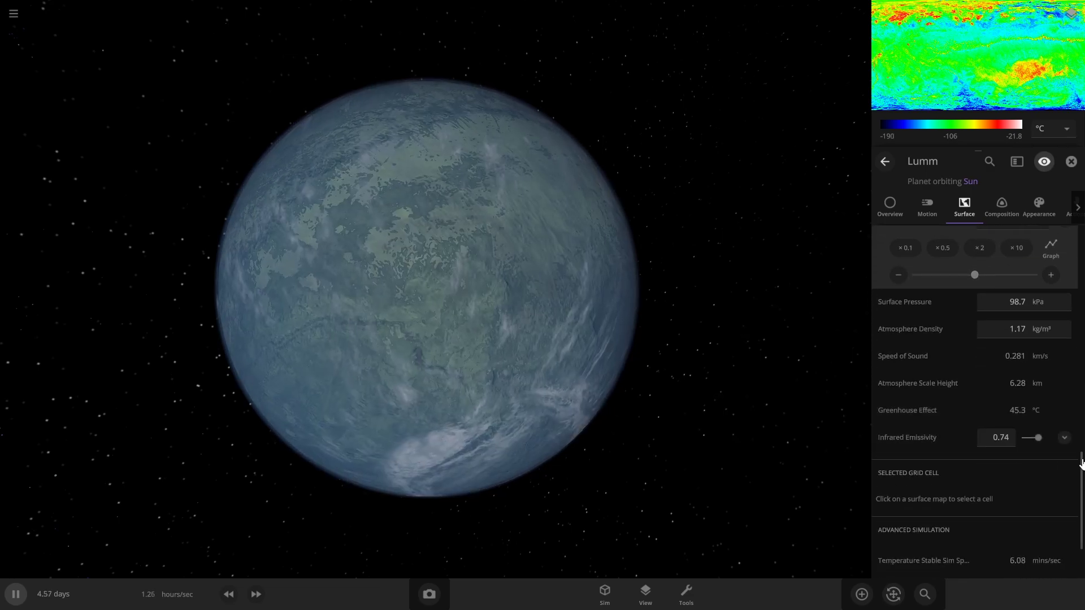
pyautogui.click(1065, 438)
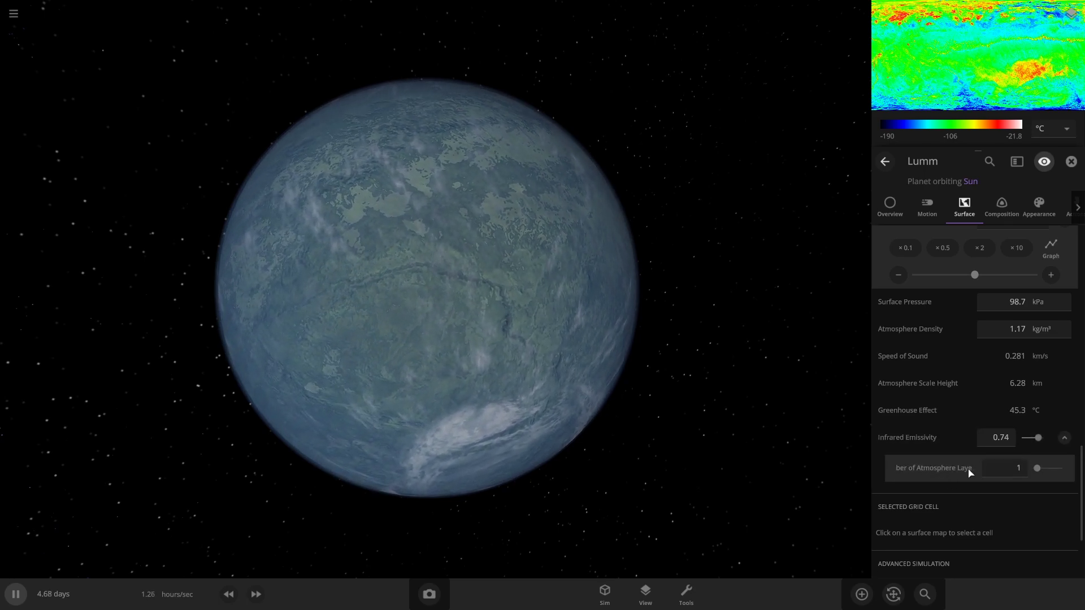
pyautogui.moveTo(968, 473)
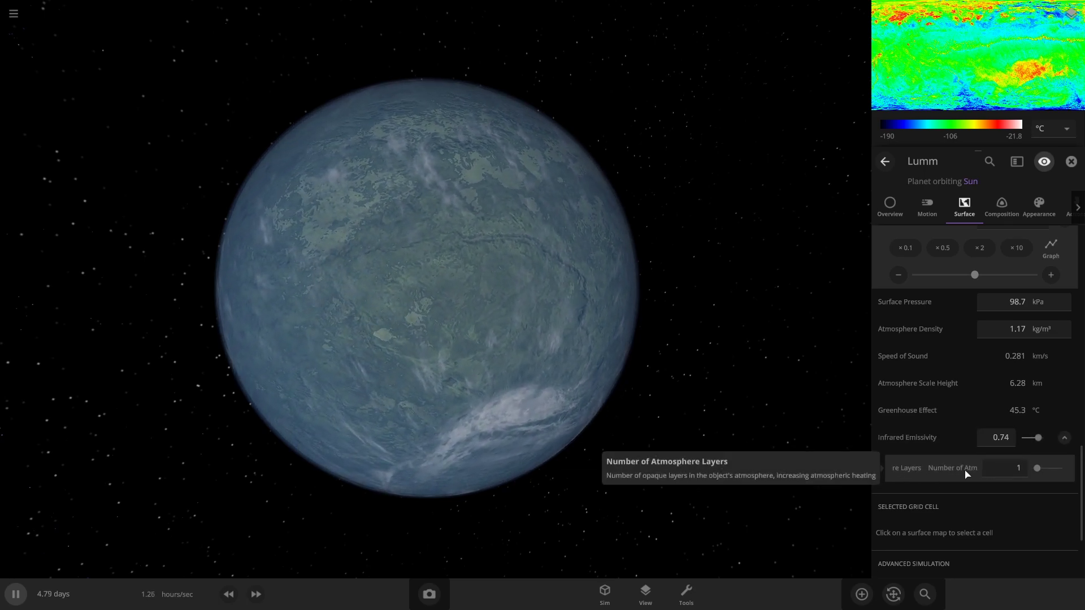
# - Place Venus near Lumm to check its infrared emissivity and number of atmosphere layers, and delete it again
pyautogui.scroll(-5, 837, 449)
pyautogui.click(862, 594)
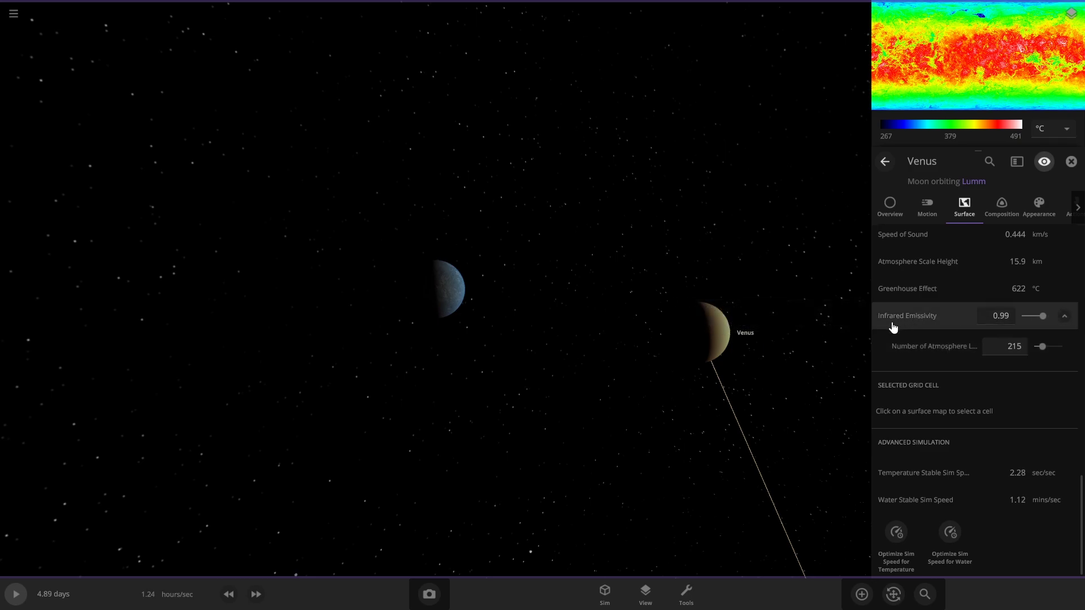
pyautogui.doubleClick(718, 334)
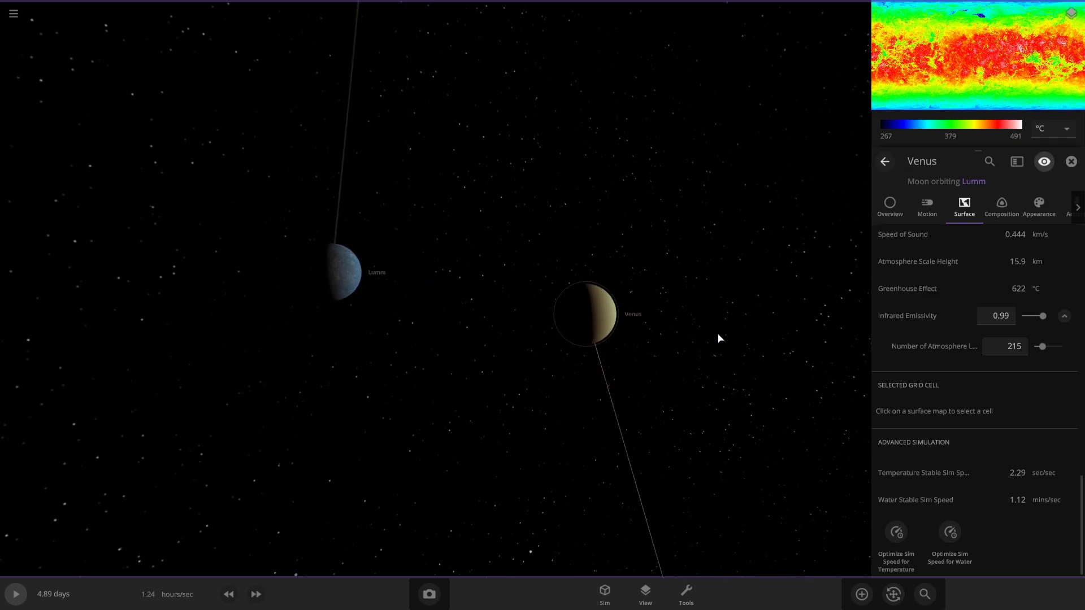
pyautogui.press('Delete')
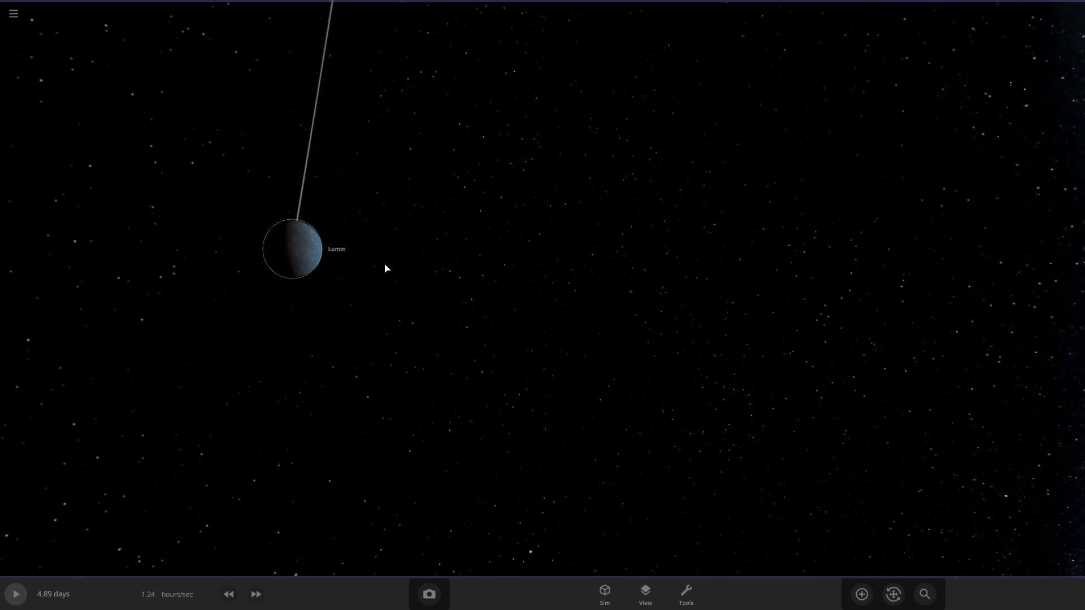
# - Set Lumm's infrared emissivity to 0.99
pyautogui.click(387, 269)
pyautogui.click(964, 207)
pyautogui.click(998, 473)
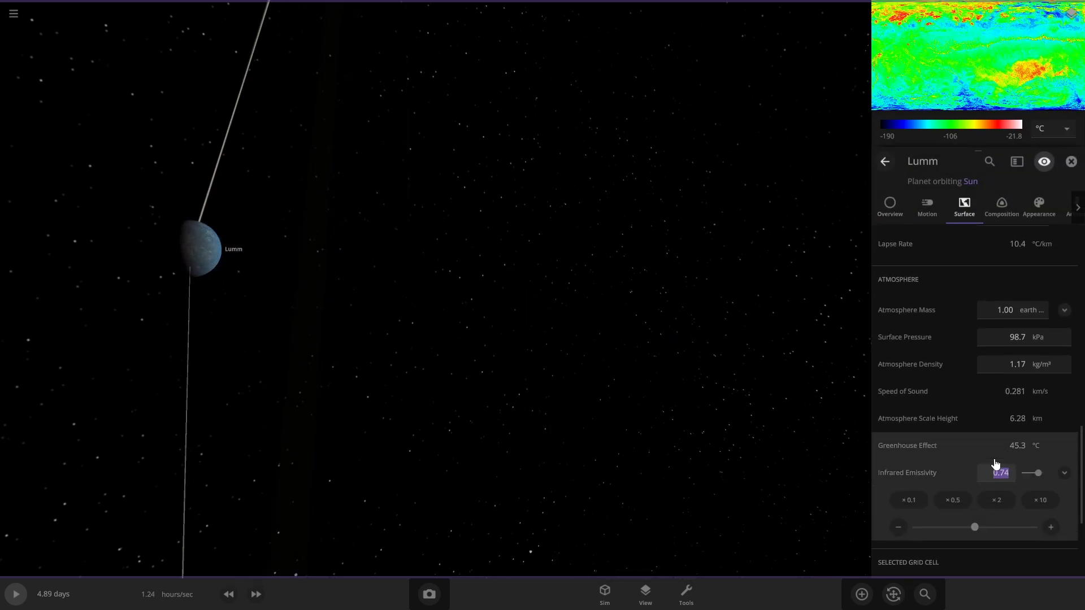
pyautogui.write('0')
pyautogui.press('Return')
pyautogui.moveTo(571, 364); pyautogui.dragTo(486, 353, button='right')
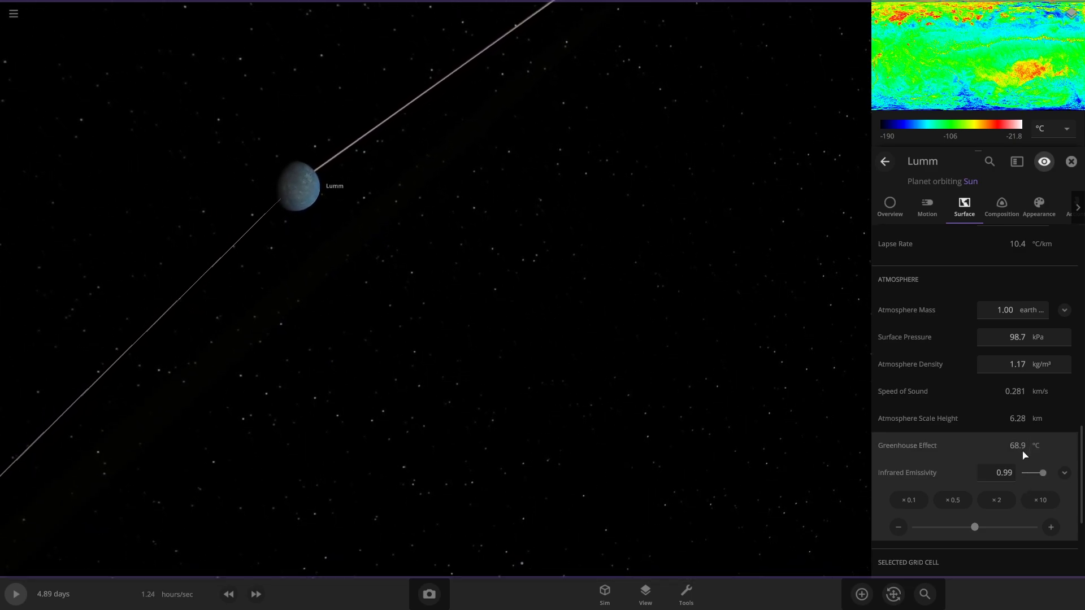
pyautogui.scroll(-3, 989, 520)
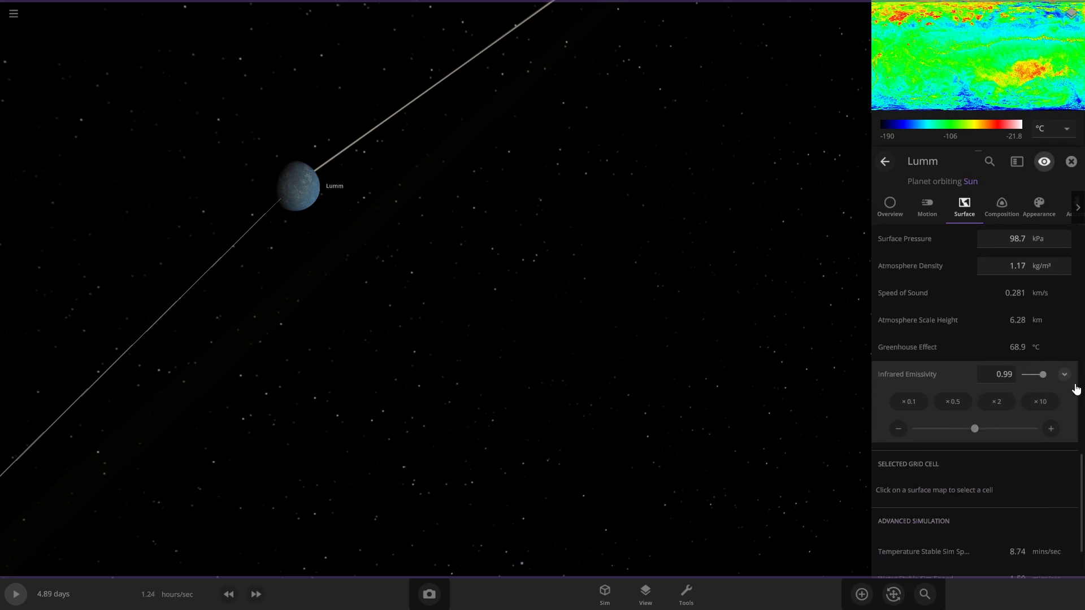
# - Set Lumm's number of atmosphere layers to 24 under its infrared emissivity settings
pyautogui.click(1065, 375)
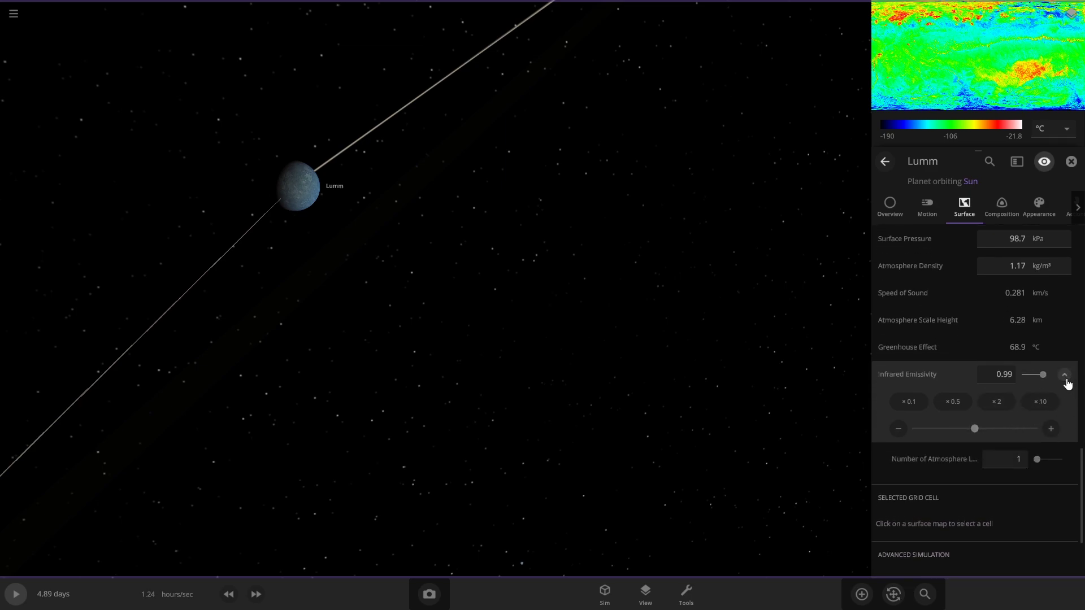
pyautogui.click(1040, 459)
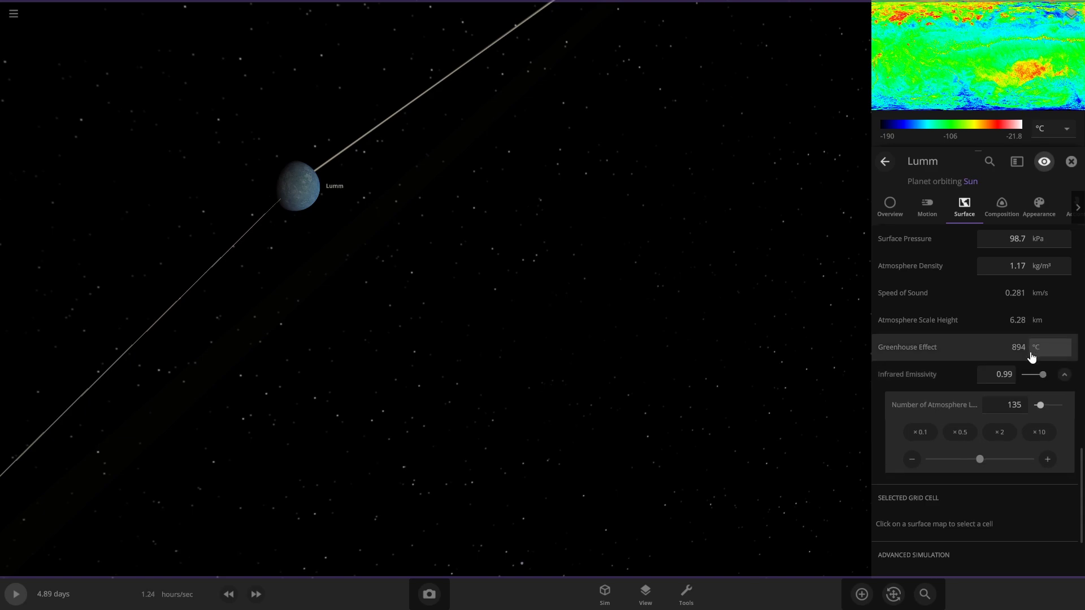
pyautogui.click(1039, 406)
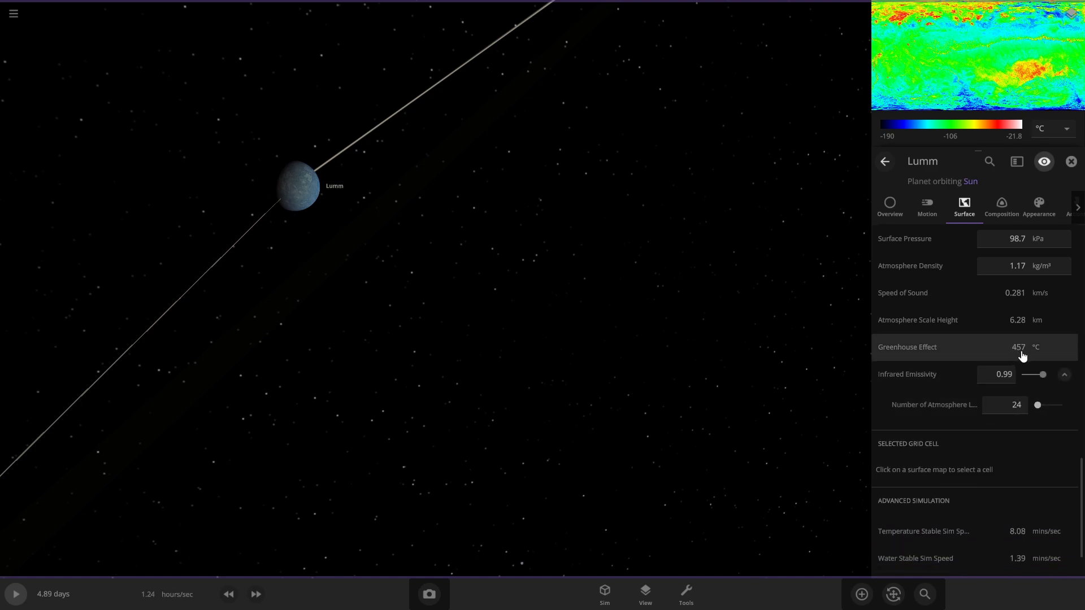
# - Expand the atmosphere layer in Lumm's appearance settings and set its opacity to 100 %
pyautogui.moveTo(526, 249); pyautogui.dragTo(729, 308, button='right')
pyautogui.doubleClick(481, 245)
pyautogui.scroll(5, 508, 350)
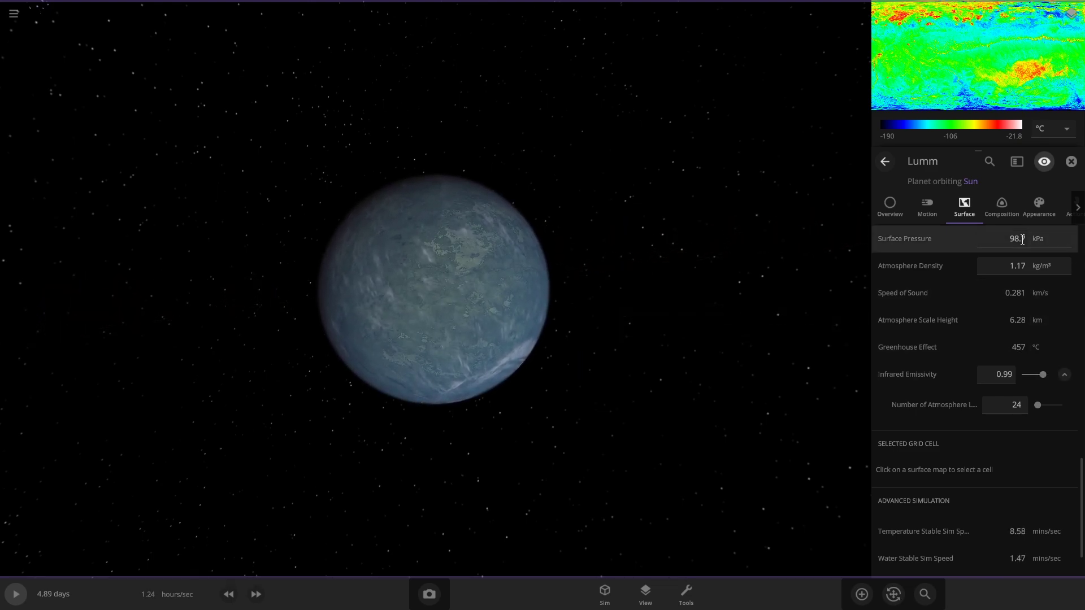
pyautogui.click(1035, 205)
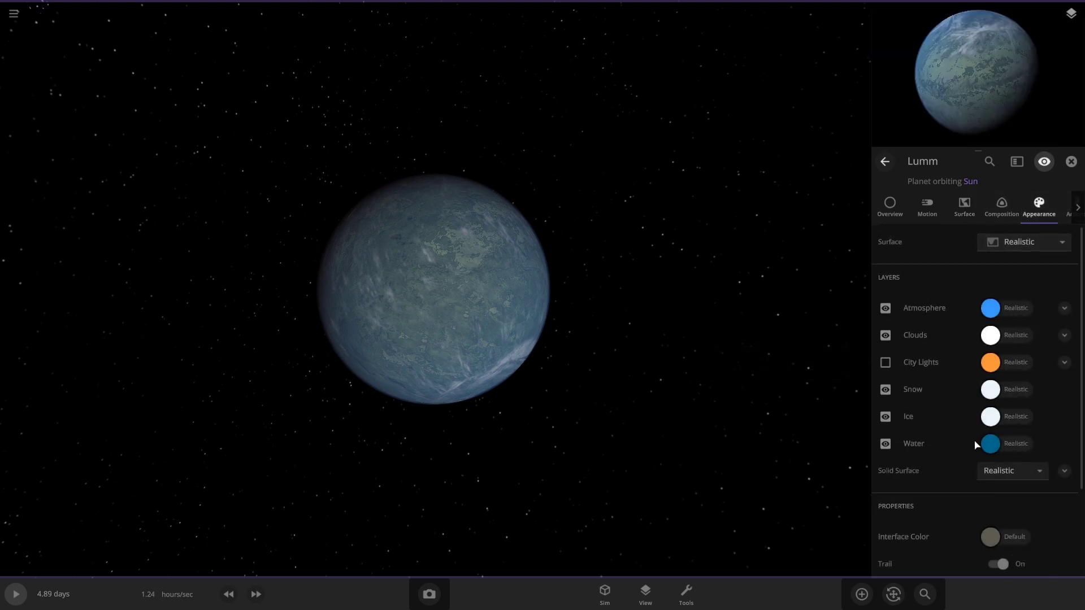
pyautogui.click(1065, 308)
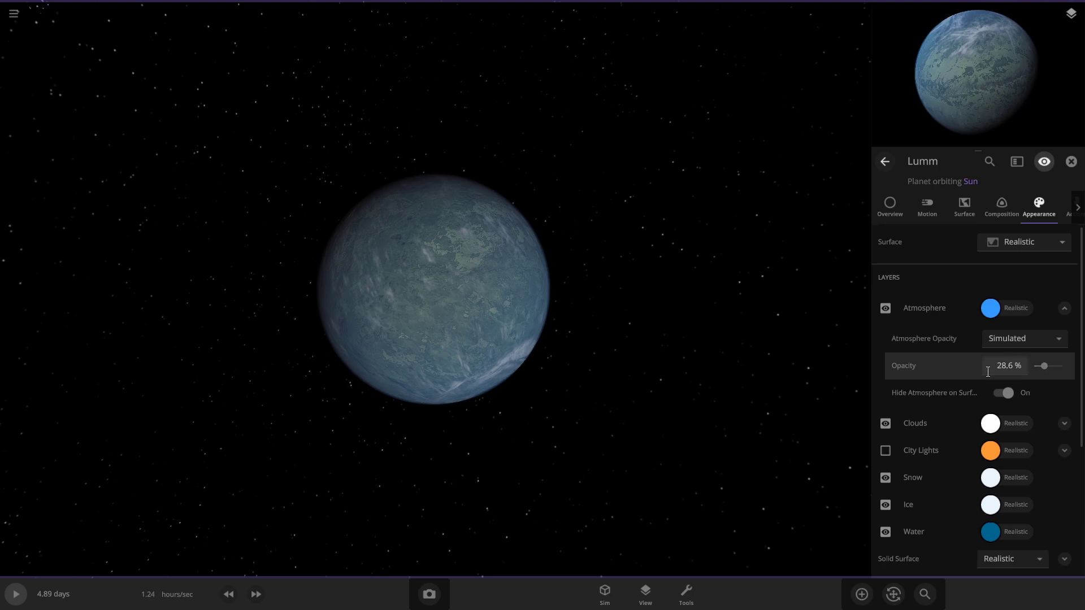
pyautogui.moveTo(1045, 373); pyautogui.dragTo(1064, 373)
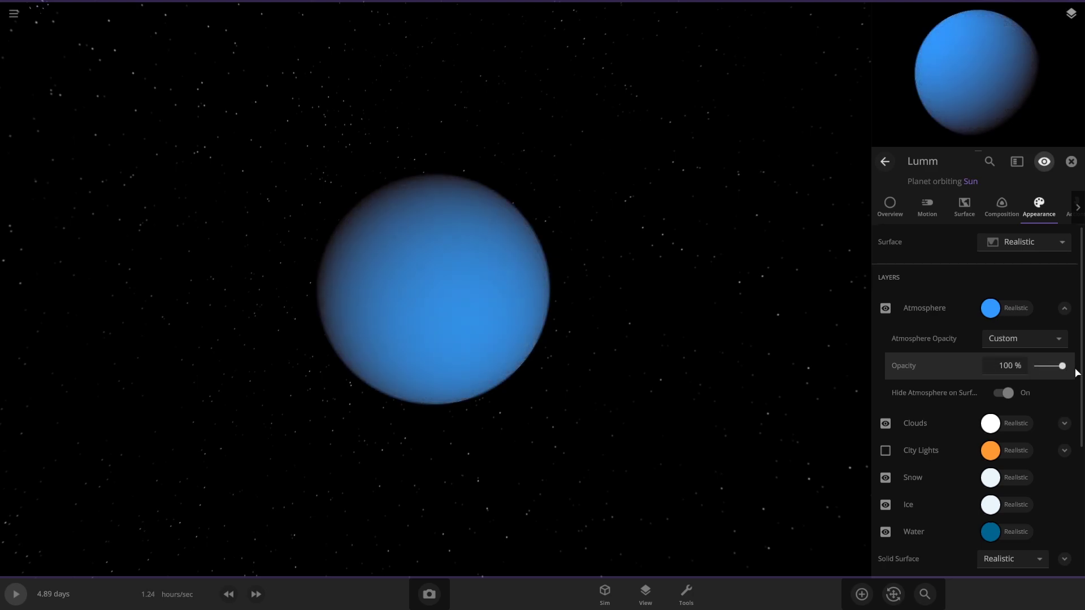
# - Change Lumm's atmosphere colour to a custom light orange
pyautogui.scroll(5, 537, 334)
pyautogui.scroll(-2, 538, 334)
pyautogui.moveTo(538, 334); pyautogui.dragTo(651, 291, button='right')
pyautogui.click(990, 308)
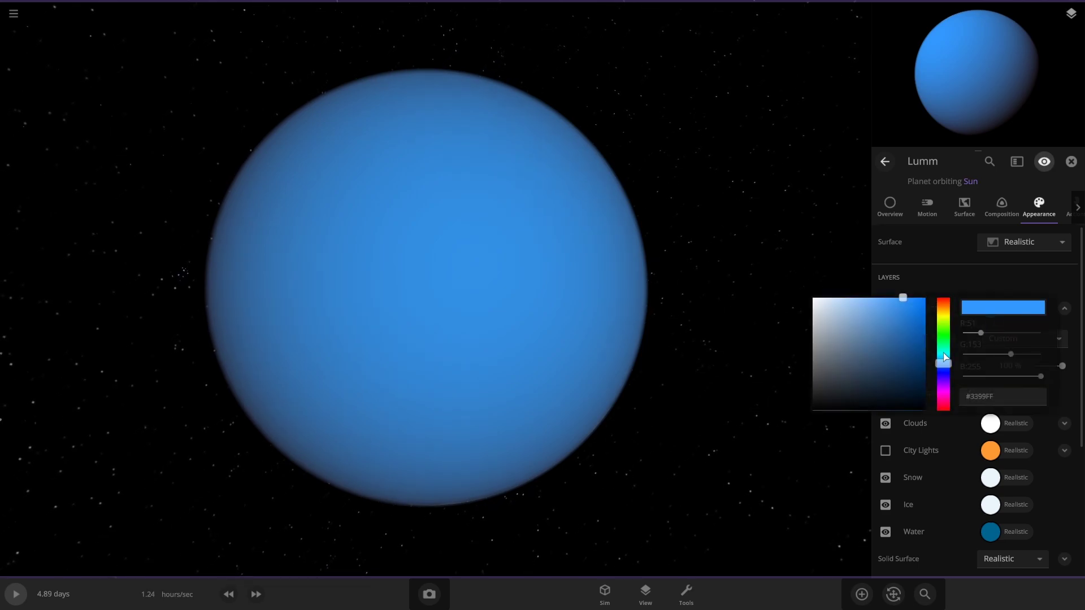
pyautogui.moveTo(945, 358); pyautogui.dragTo(883, 297)
pyautogui.click(758, 266)
pyautogui.scroll(-6, 606, 399)
pyautogui.moveTo(621, 401); pyautogui.dragTo(493, 402)
pyautogui.scroll(5, 490, 404)
pyautogui.scroll(-2, 491, 404)
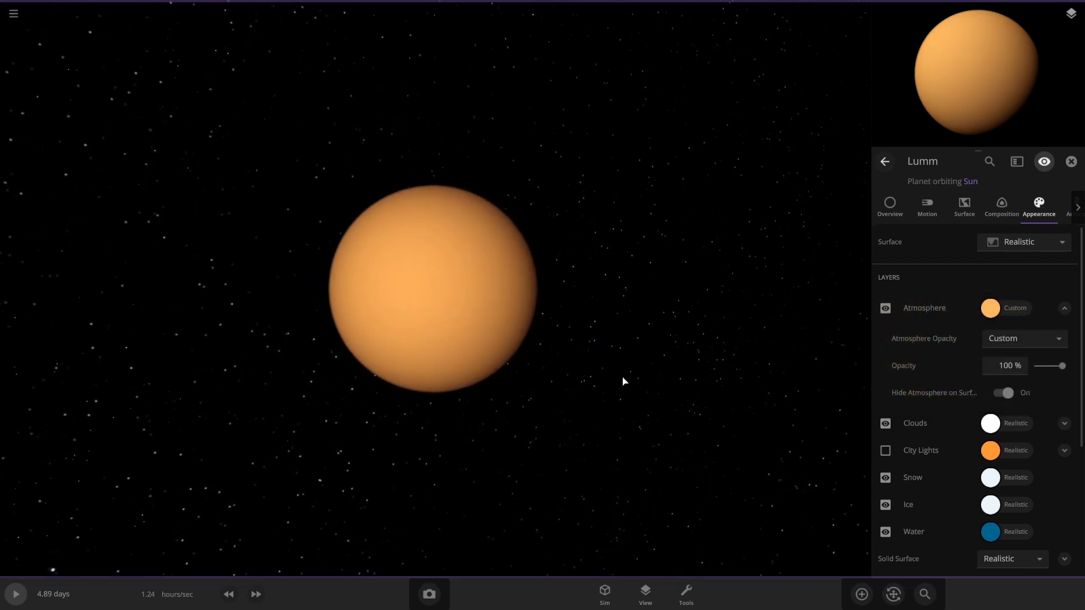
# - Run the simulation with Lumm's surface data shown, raising the speed in stages to about 785 years/sec
pyautogui.click(971, 219)
pyautogui.press('space')
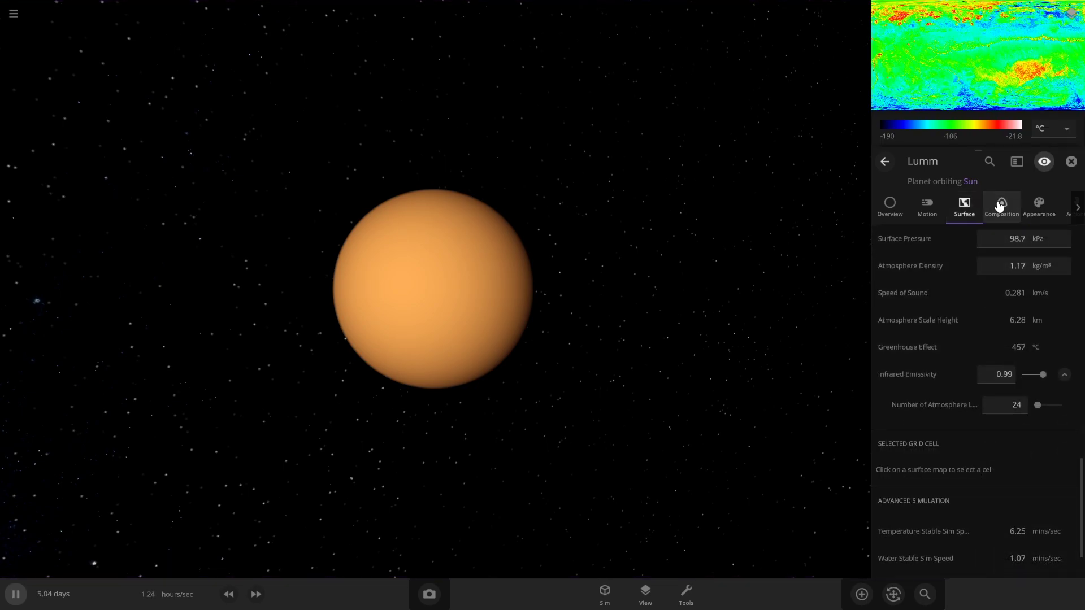
pyautogui.click(254, 595)
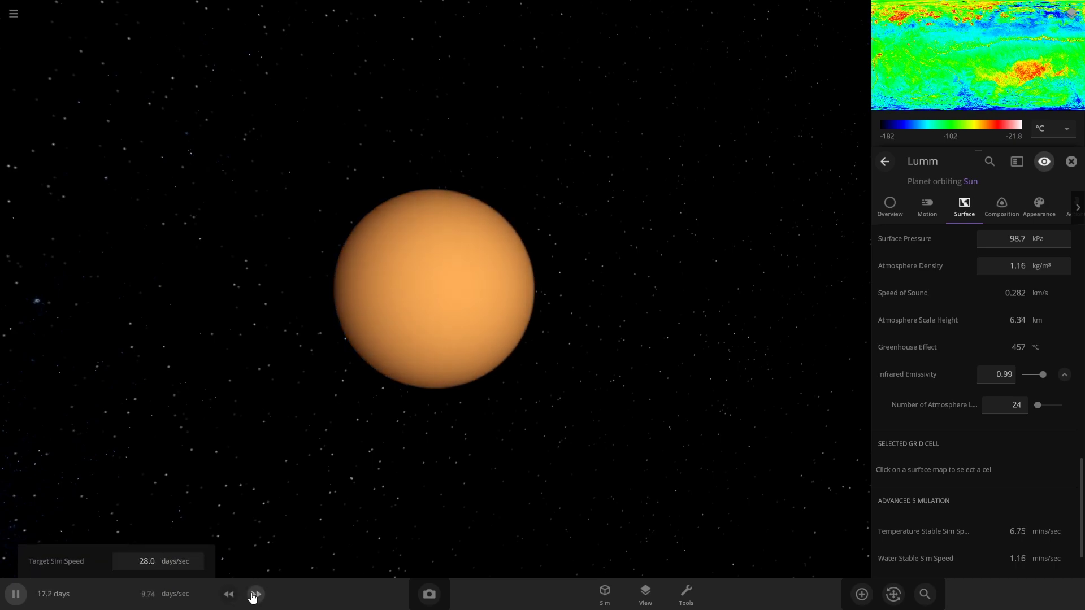
pyautogui.click(254, 594)
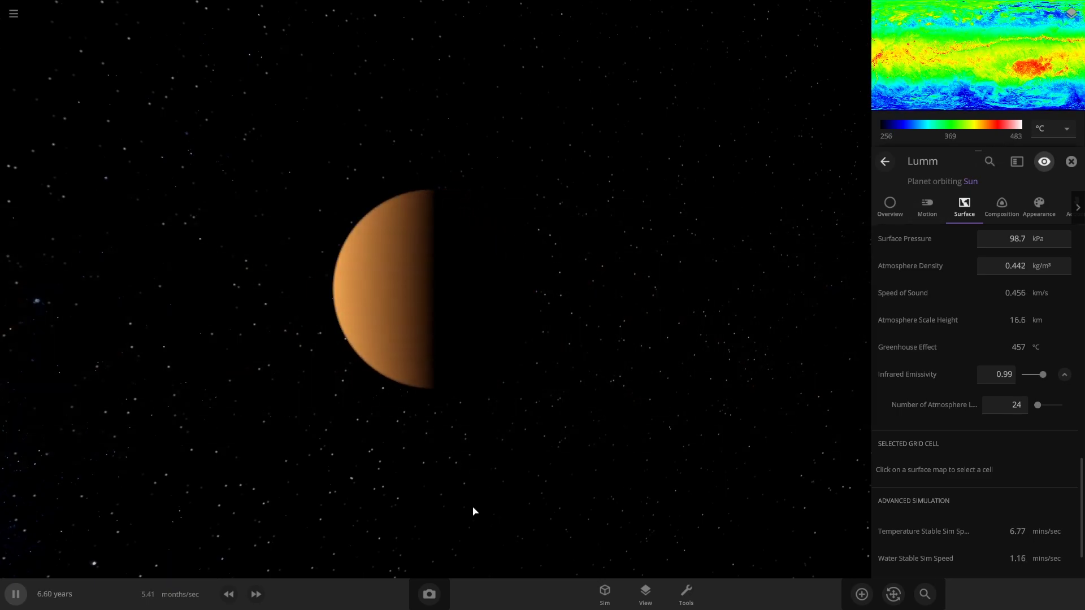
pyautogui.click(254, 594)
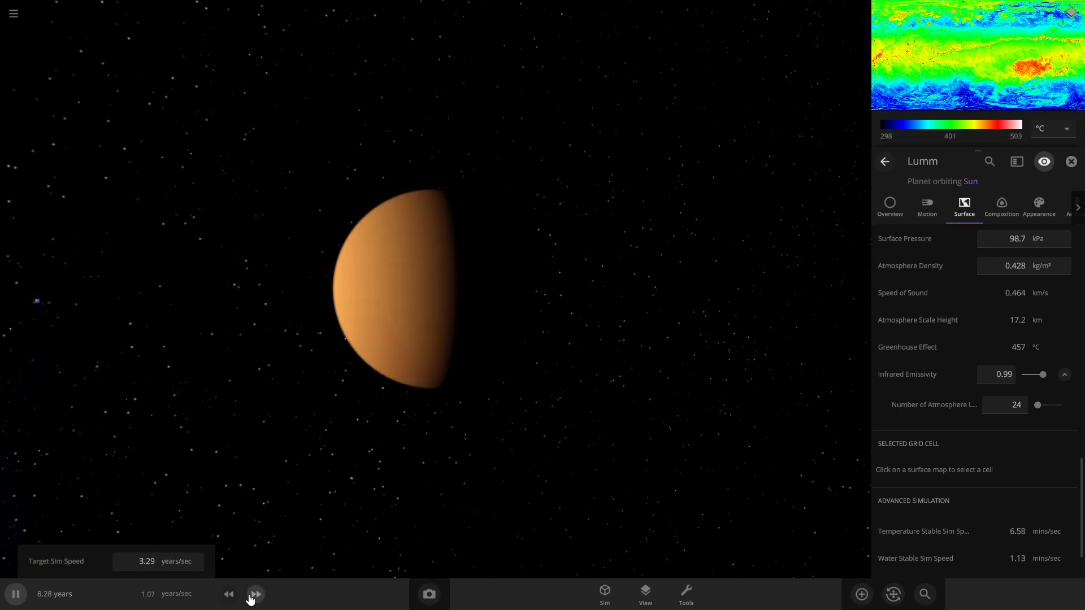
pyautogui.click(252, 597)
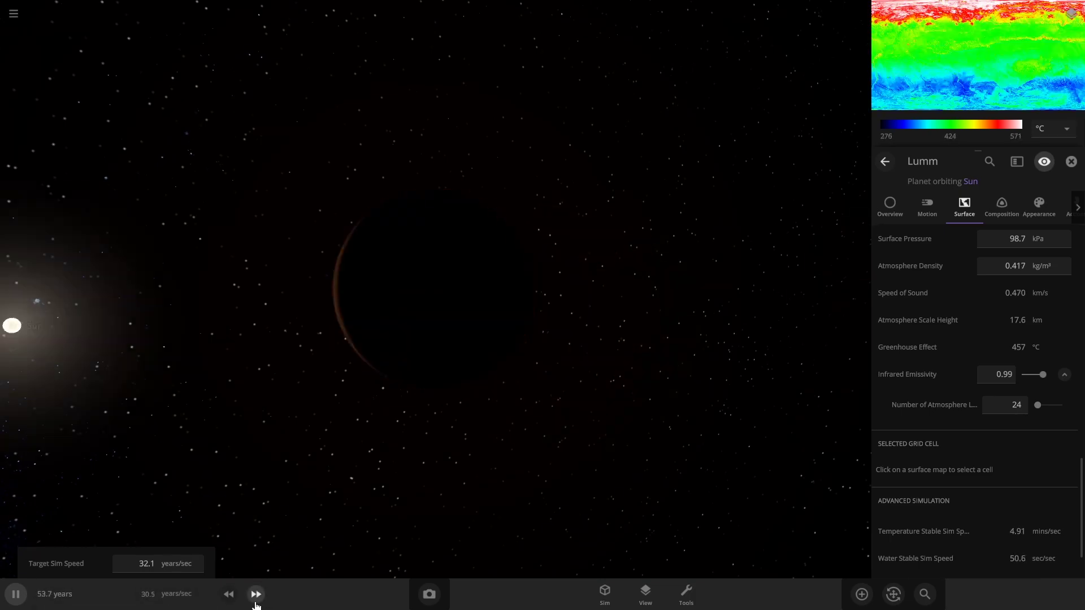
pyautogui.click(255, 601)
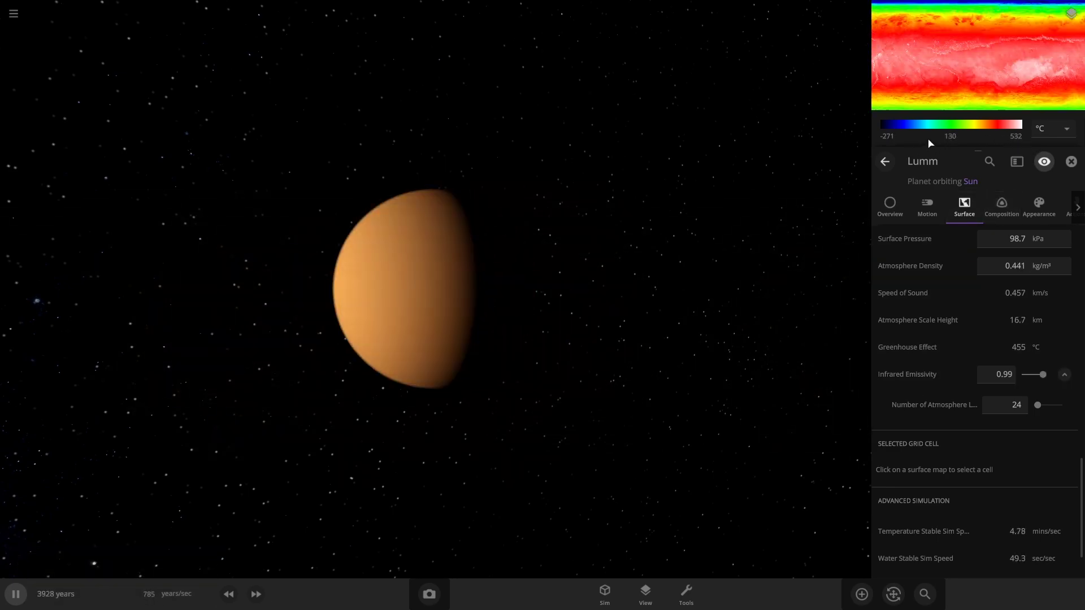
# - Pause the simulation and examine Lumm's surface energy data and orange globe from several angles
pyautogui.scroll(6, 955, 373)
pyautogui.press('space')
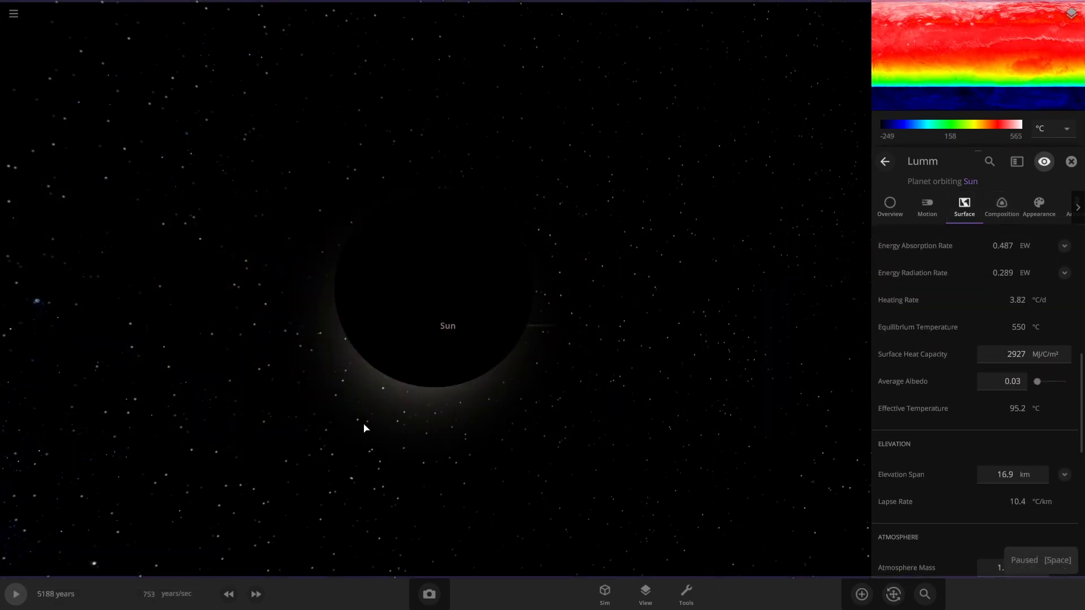
pyautogui.moveTo(848, 487); pyautogui.dragTo(526, 439, button='right')
pyautogui.scroll(-5, 526, 440)
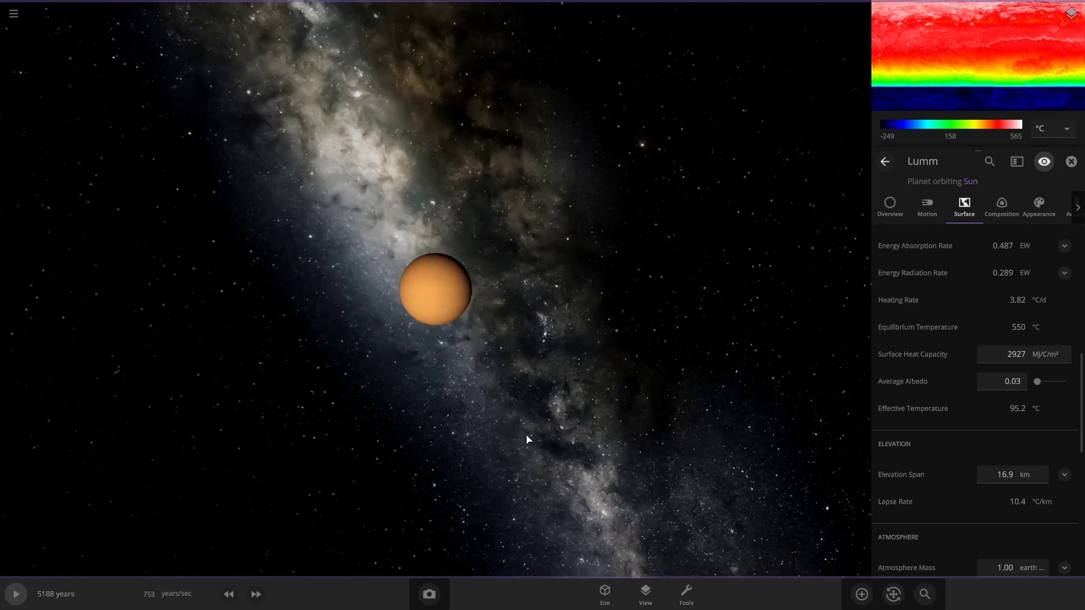
pyautogui.moveTo(713, 390); pyautogui.dragTo(569, 354)
pyautogui.scroll(4, 569, 344)
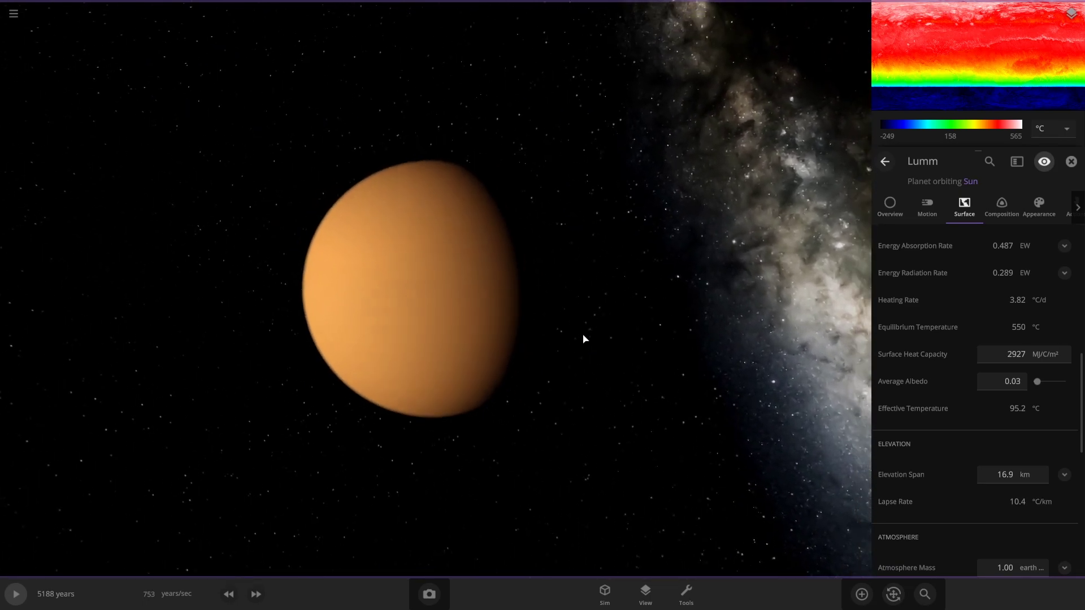
pyautogui.moveTo(585, 342); pyautogui.dragTo(627, 494)
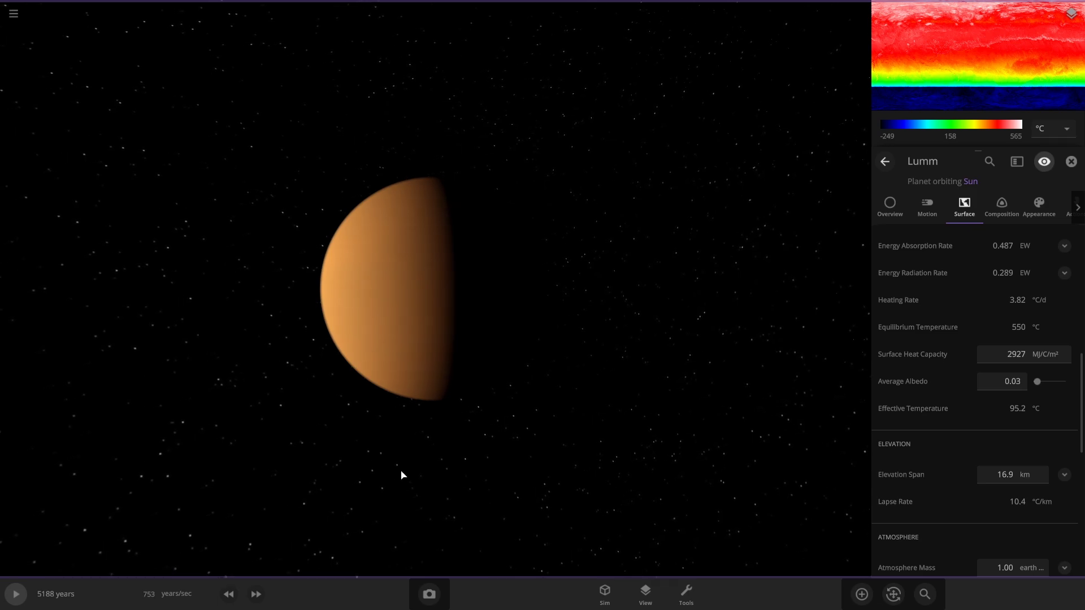